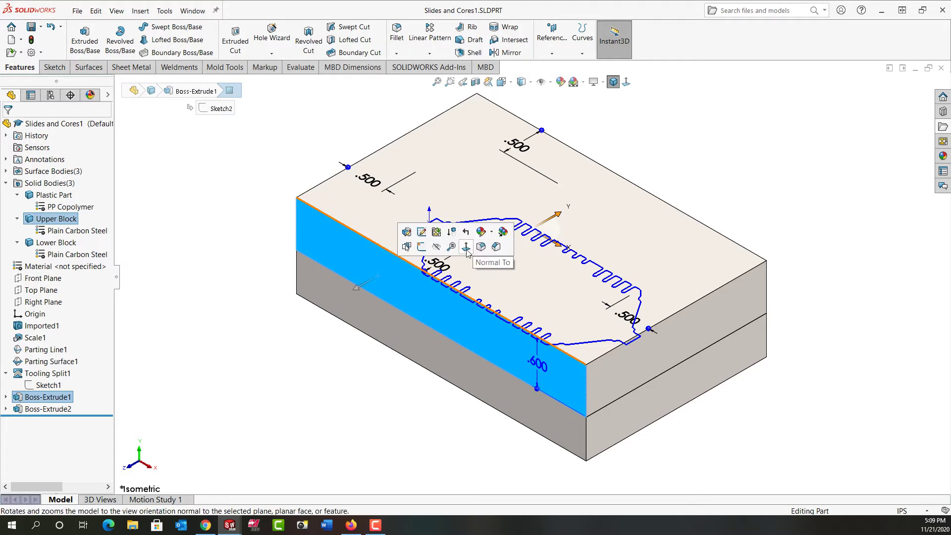
View the upper block's long front face straight on and make the Upper Block body transparent.
click(481, 246)
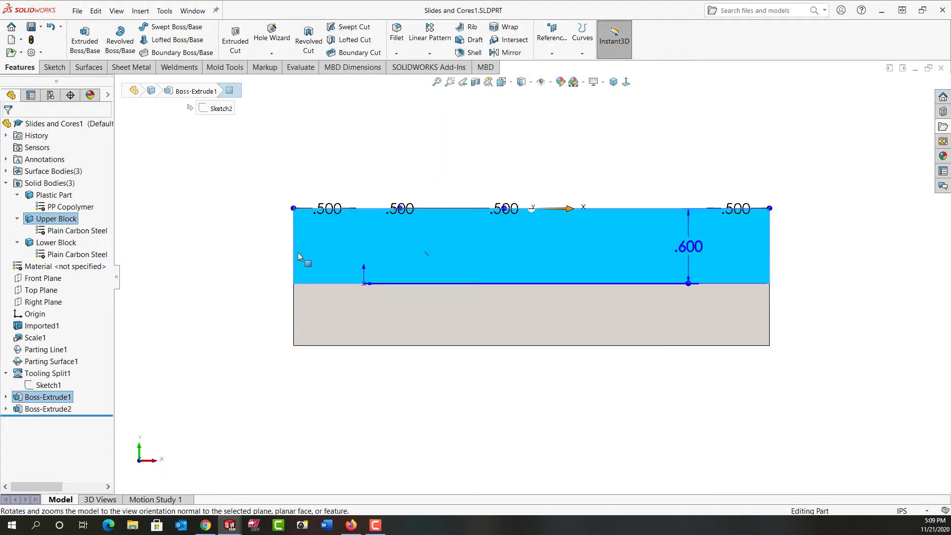
right_click(66, 221)
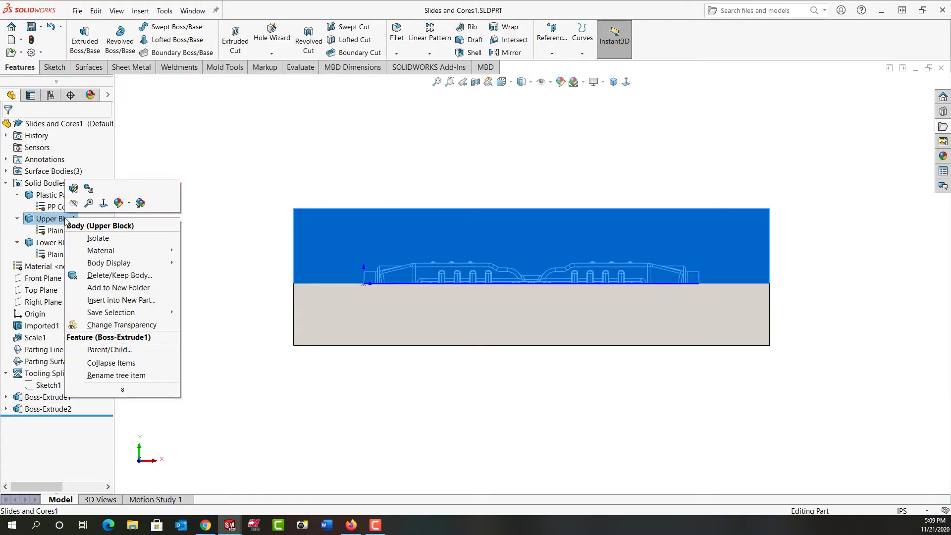
click(133, 325)
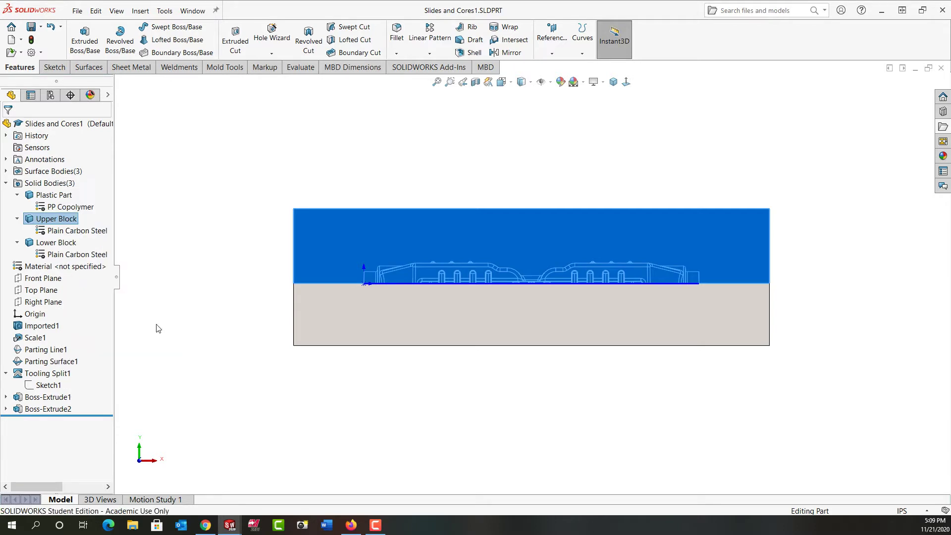
Start a new sketch on the front face of the upper block.
click(309, 267)
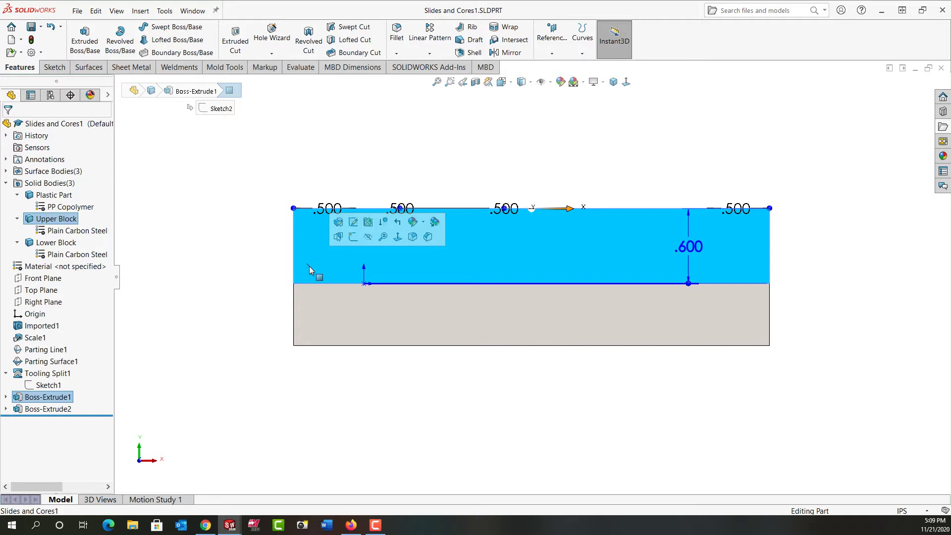
click(353, 237)
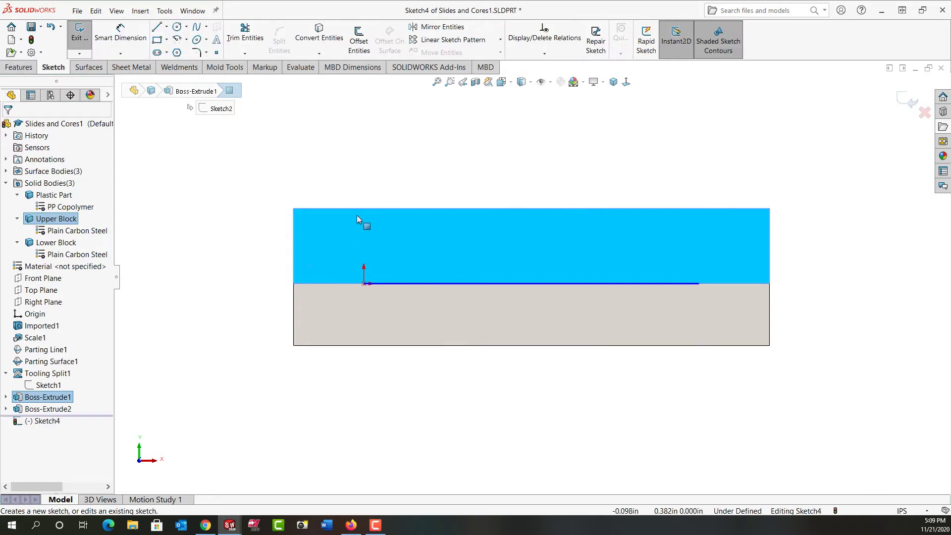
click(349, 174)
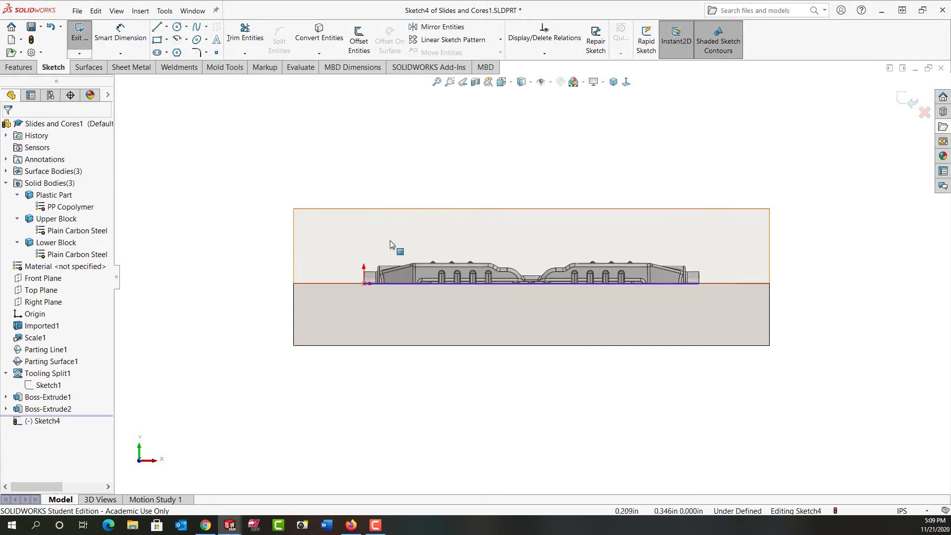
Sketch a closed trapezoid around the part's left group of four ribs, about 0.24 in high with a narrower lower edge about 0.48 in long.
scroll(396, 282, down, 3)
scroll(492, 270, down, 3)
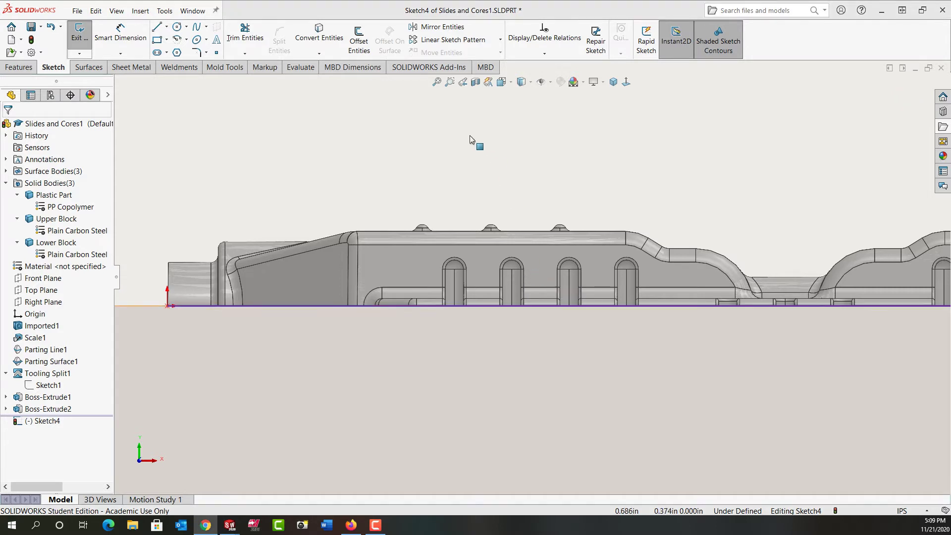
click(158, 31)
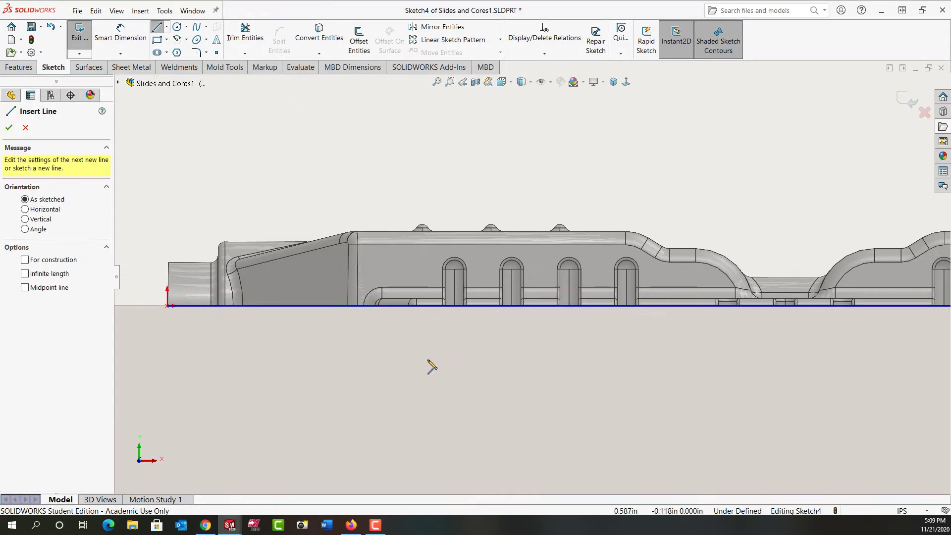
click(398, 252)
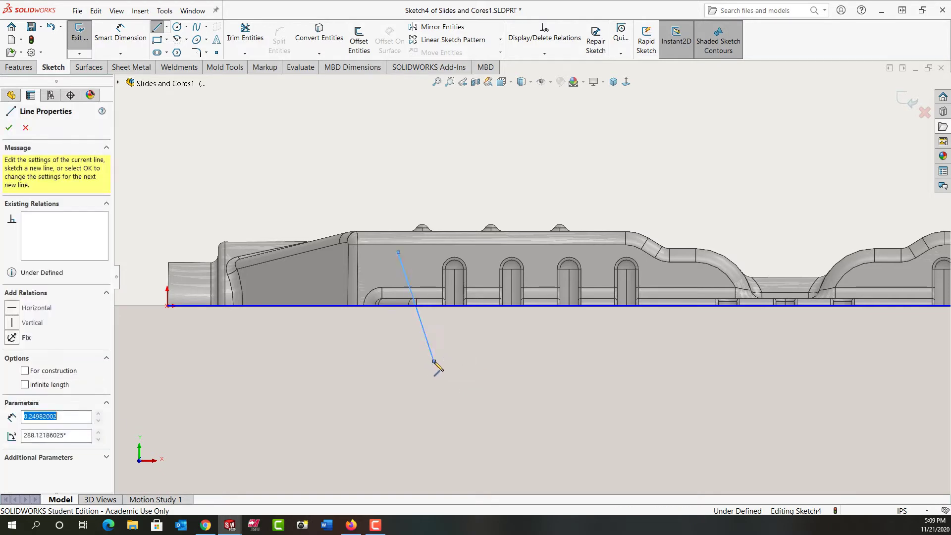
click(434, 361)
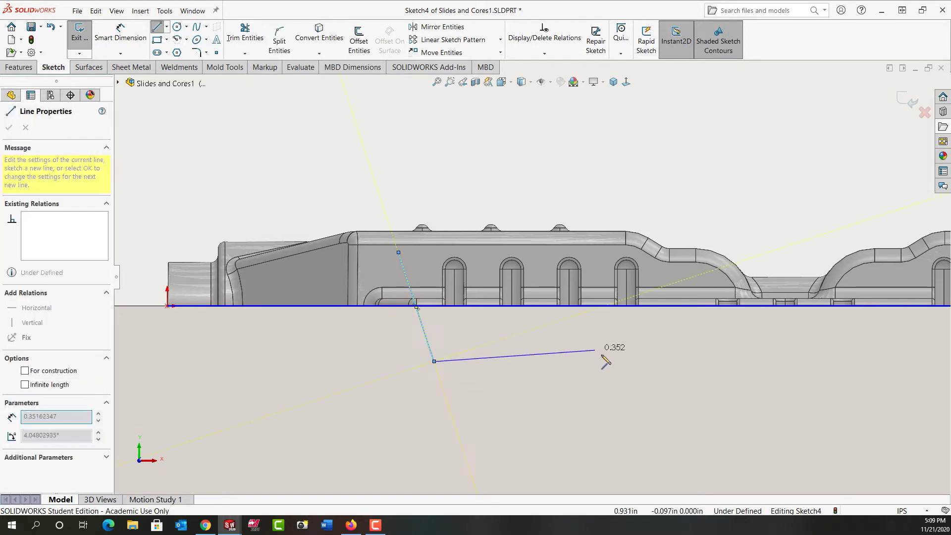
click(656, 361)
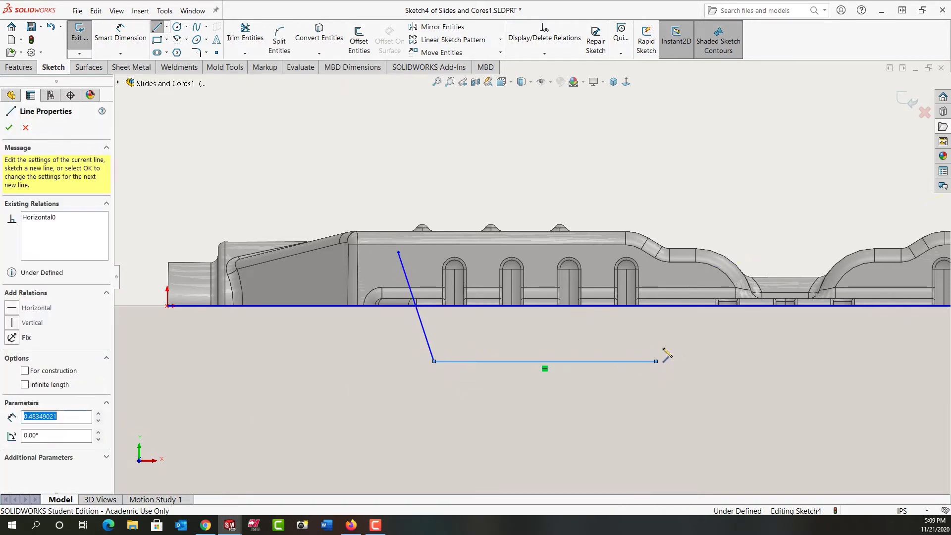
click(676, 252)
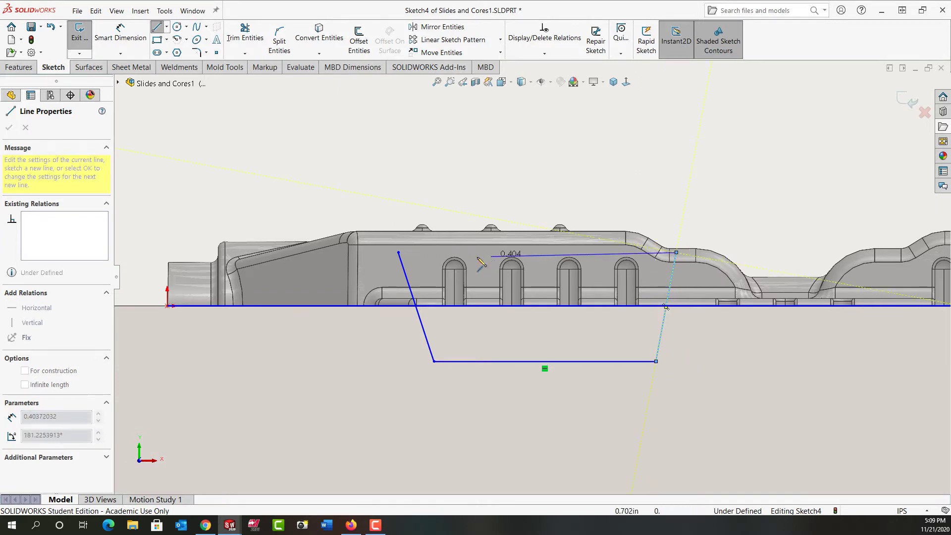
click(398, 252)
key(Escape)
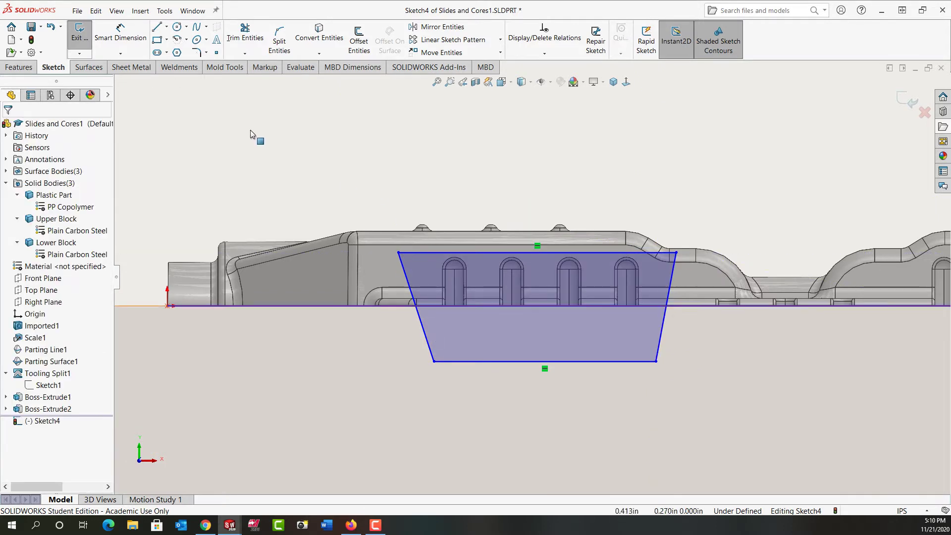
Add a vertical centerline joining the midpoints of the trapezoid's lower and upper edges.
click(167, 26)
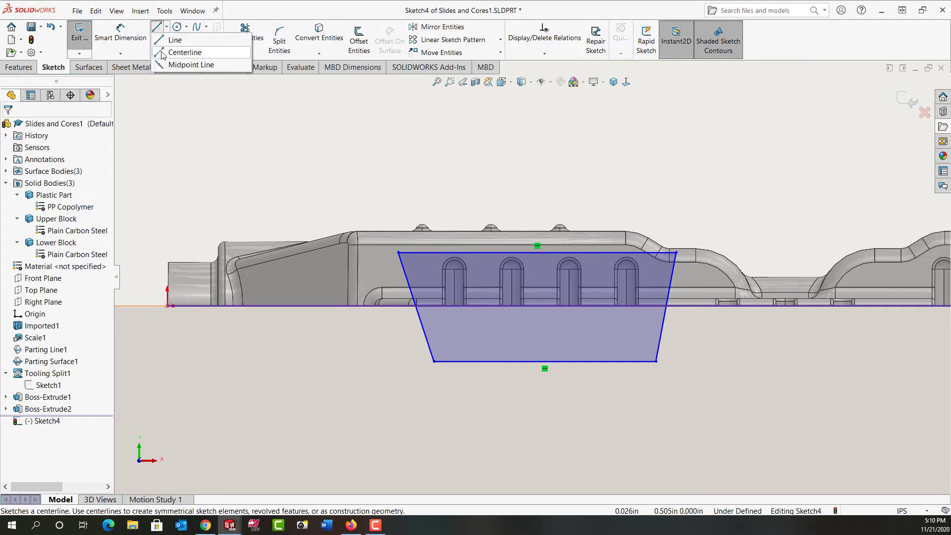
click(184, 44)
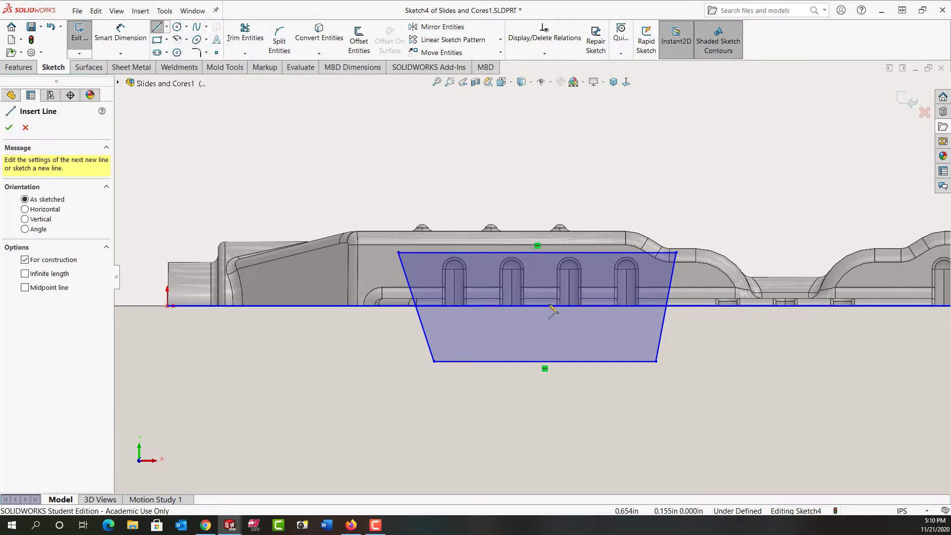
click(544, 362)
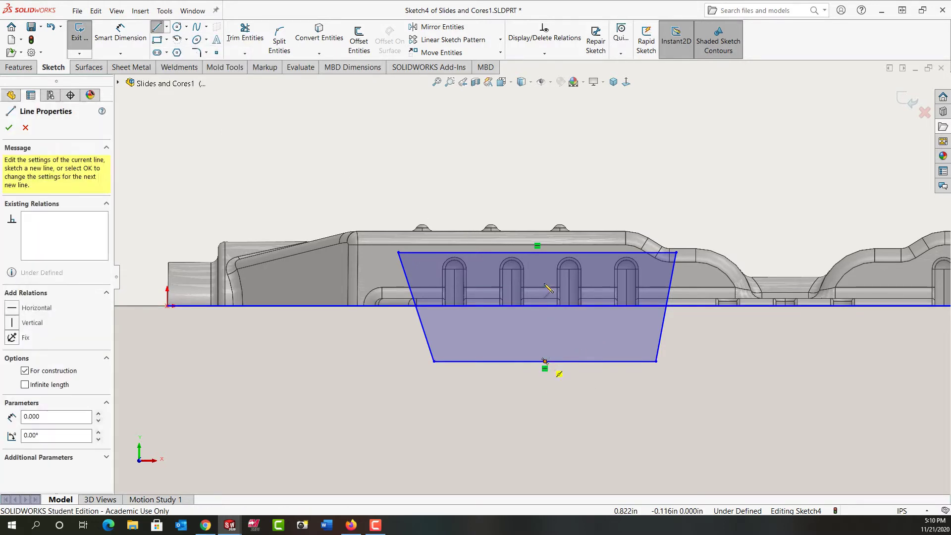
click(547, 254)
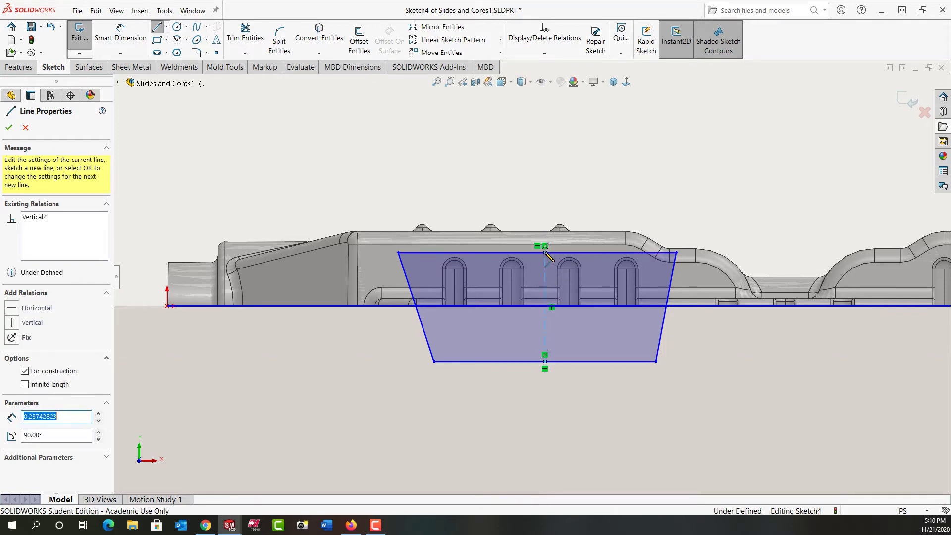
key(Escape)
key(Escape)
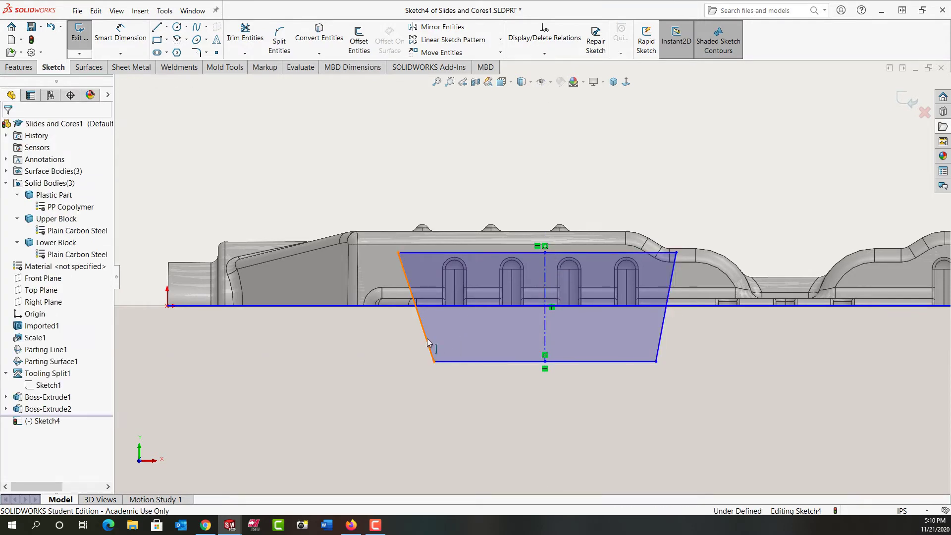
Make the trapezoid's two slanted sides symmetric about the vertical centerline.
click(426, 342)
ctrl+click(545, 333)
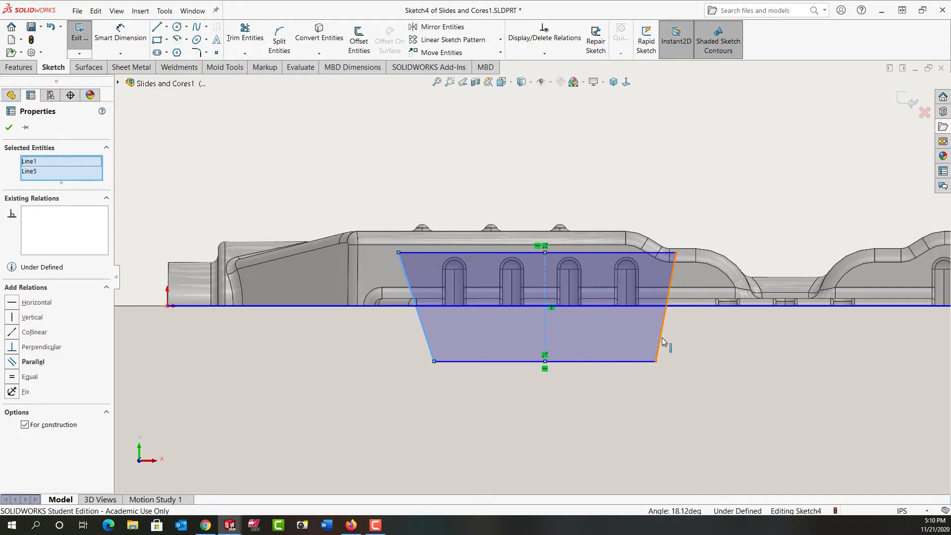
ctrl+click(664, 341)
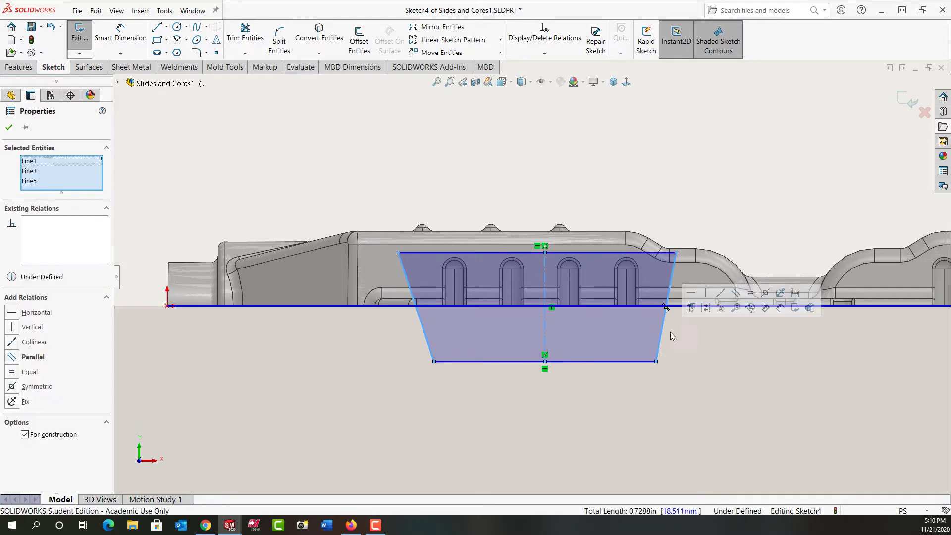
click(764, 291)
click(530, 184)
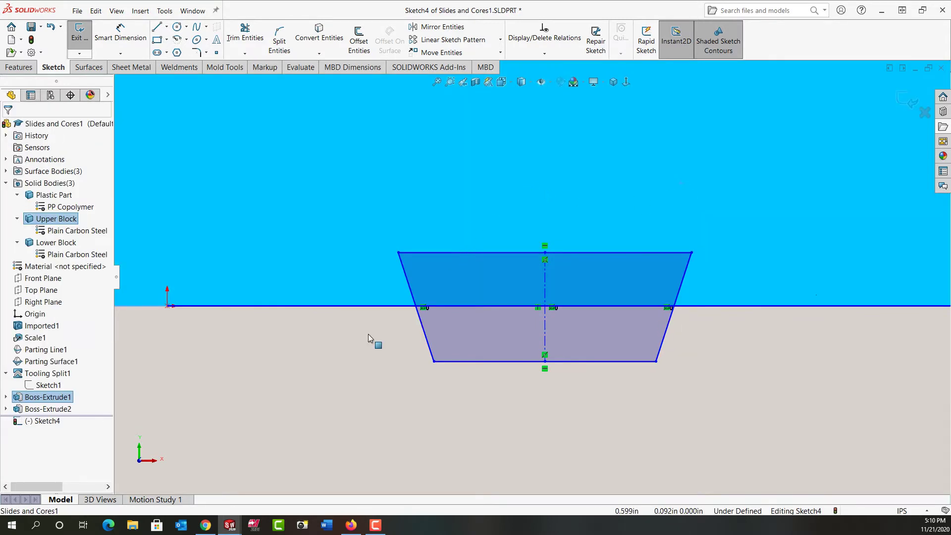
Dimension the trapezoid's lower edge .073 in below the boundary between the upper and lower blocks.
scroll(352, 369, up, 5)
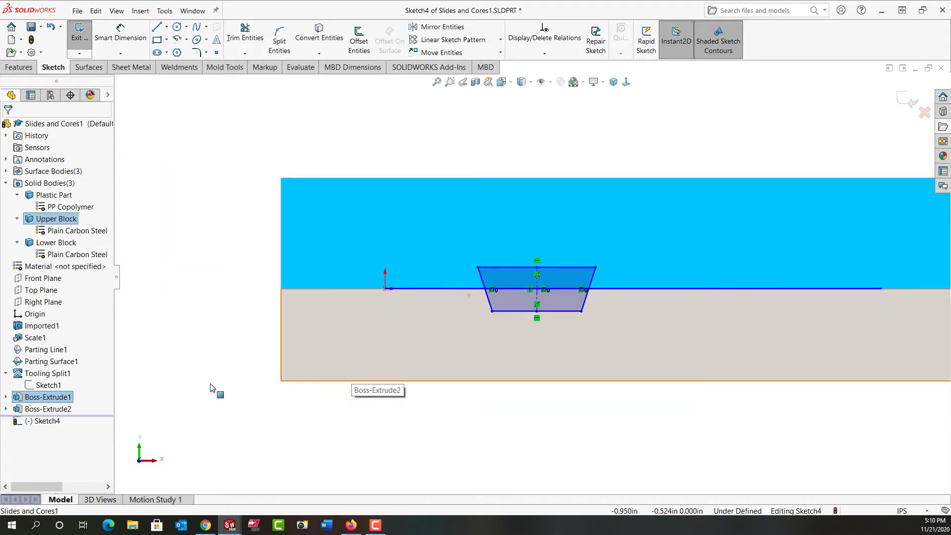
right_drag(210, 388, 202, 281)
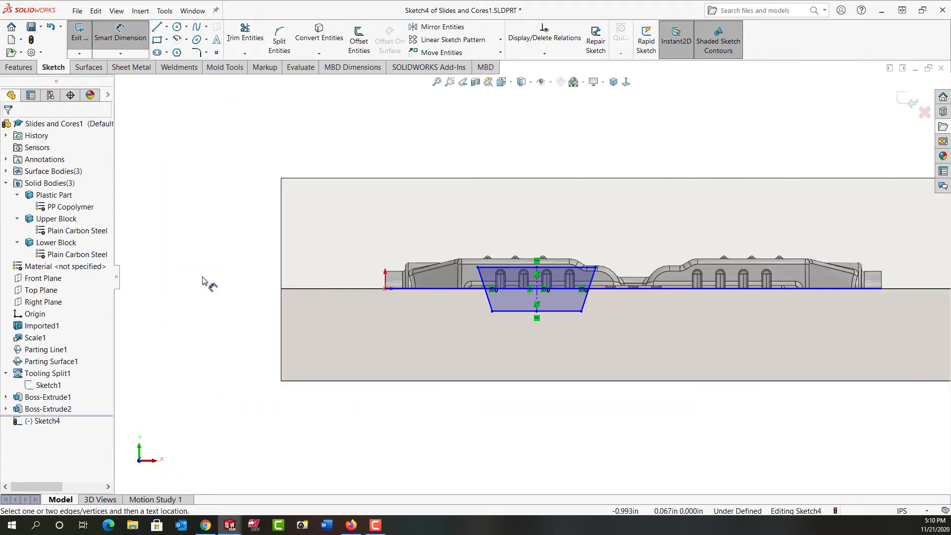
click(346, 289)
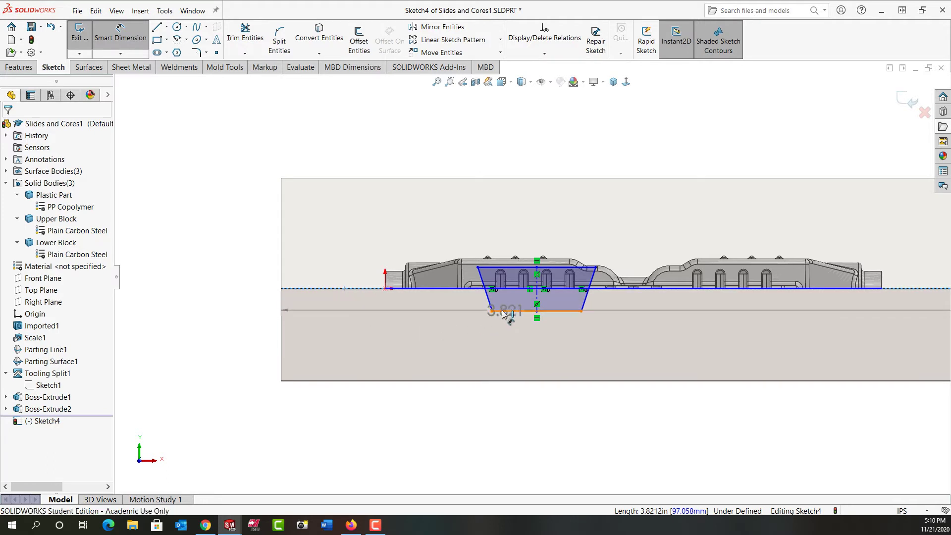
click(500, 310)
click(369, 304)
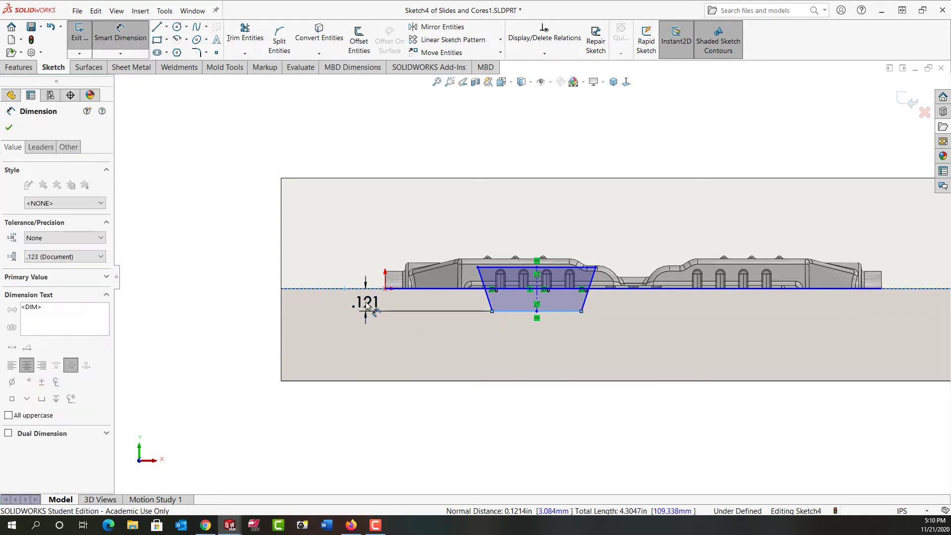
text(.073)
key(Return)
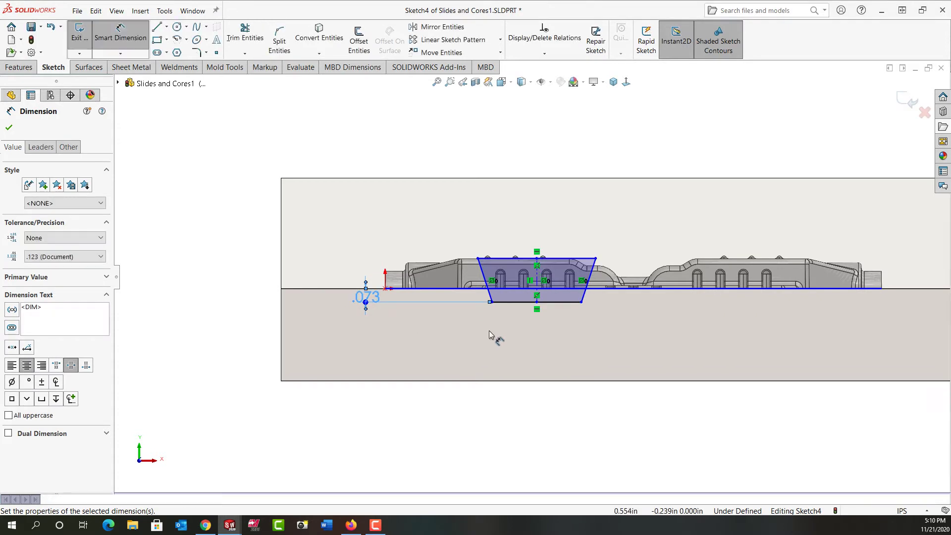
Dimension the vertical height of the trapezoid's slanted left side as .2 in.
click(484, 280)
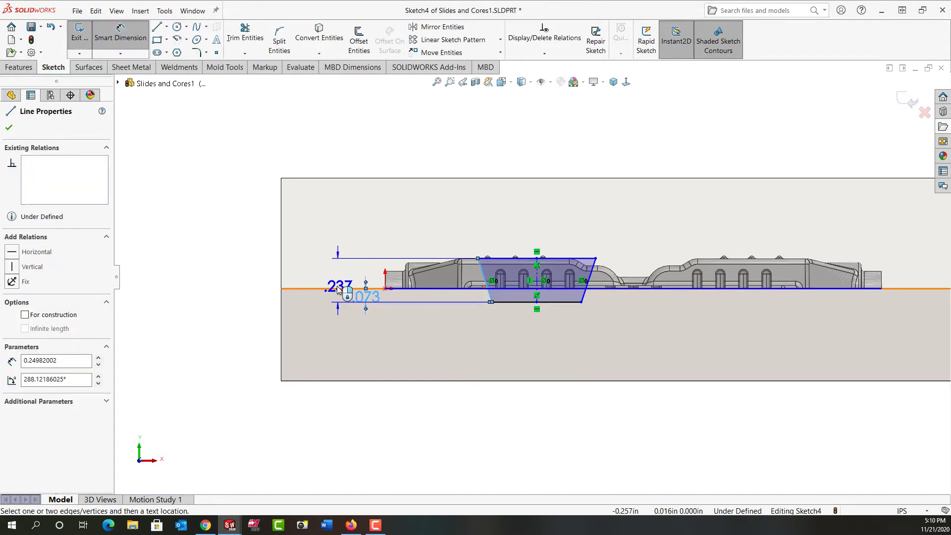
click(330, 282)
text(.2)
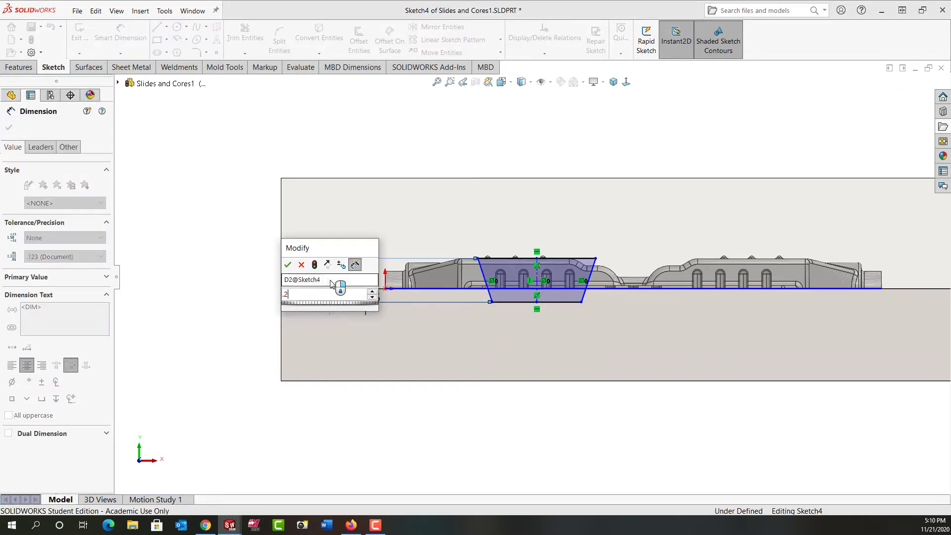
key(Return)
Dimension the trapezoid's upper left corner 1.125 in from the left edge of the upper block.
click(282, 213)
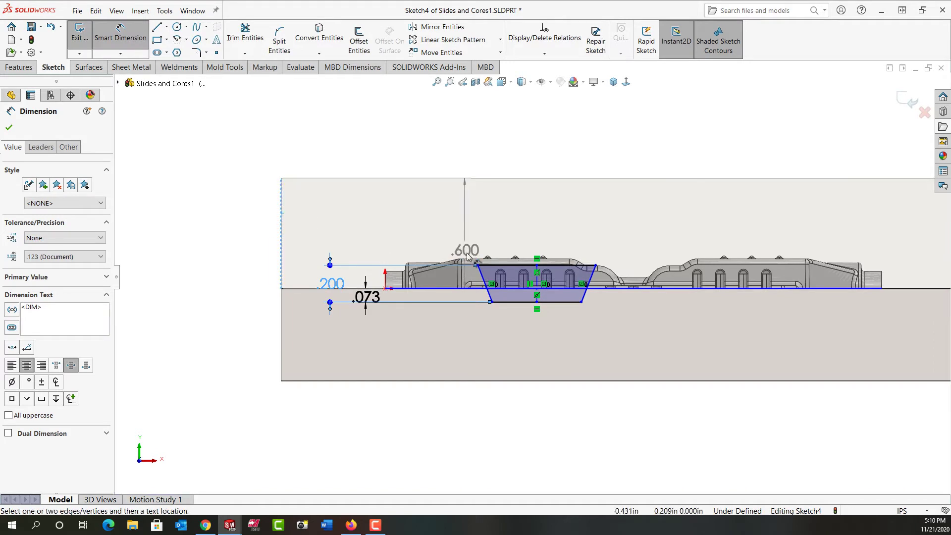
click(477, 265)
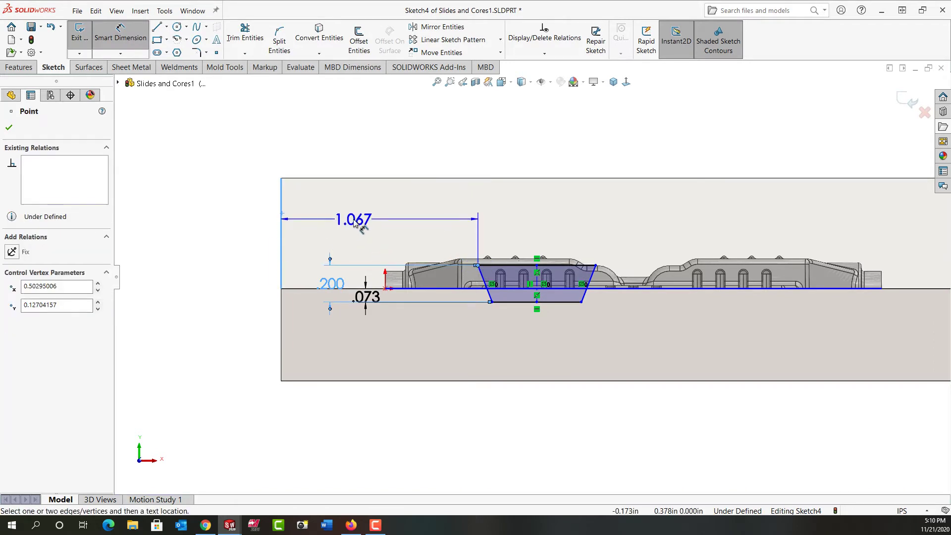
click(354, 223)
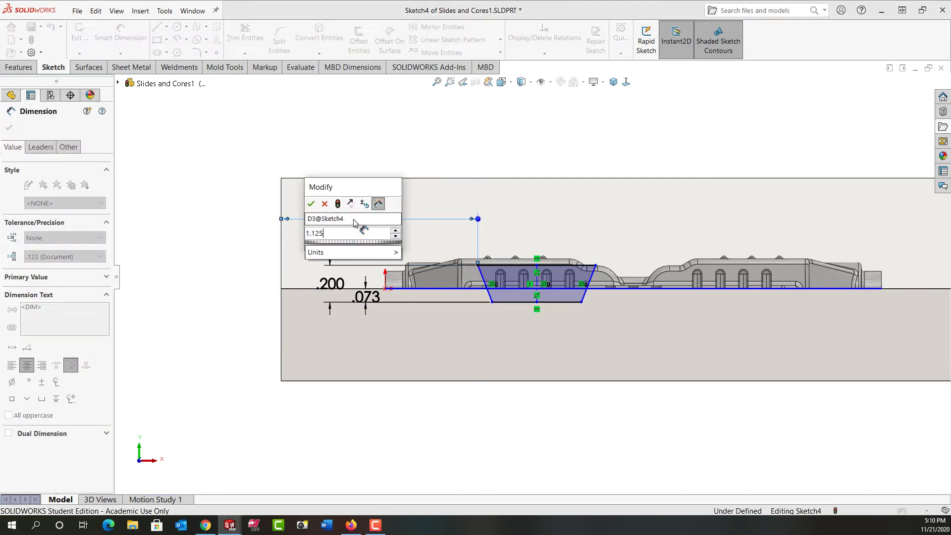
key(Return)
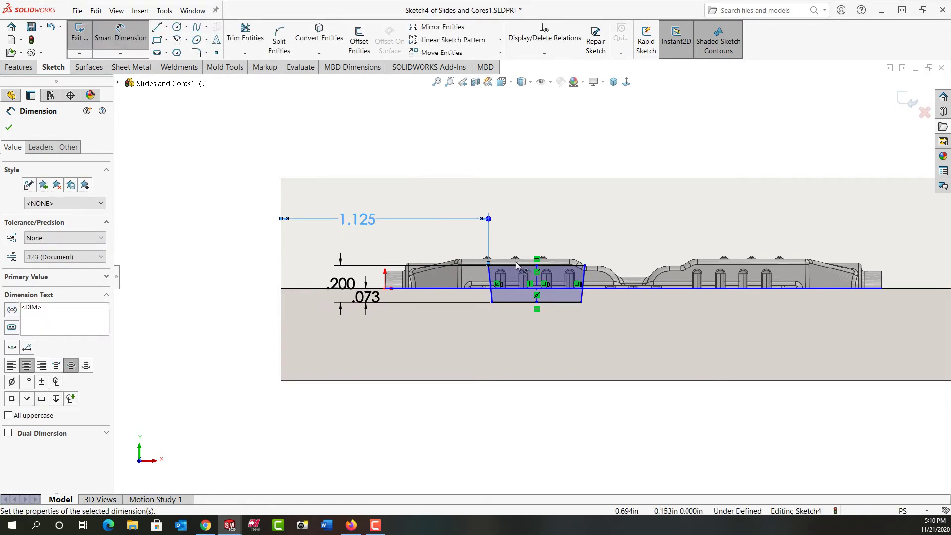
Dimension the length of the trapezoid's upper edge as .5 in.
click(523, 265)
click(520, 211)
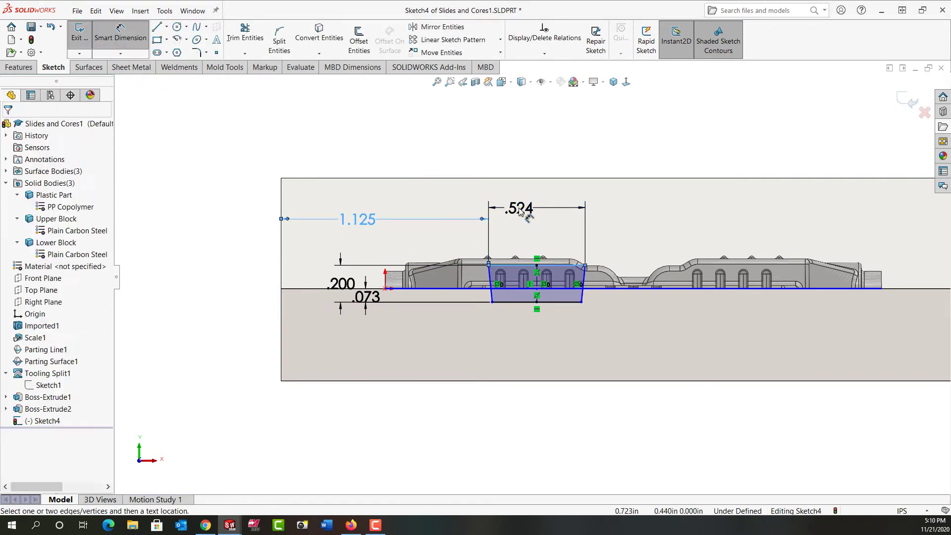
text(.5)
key(Return)
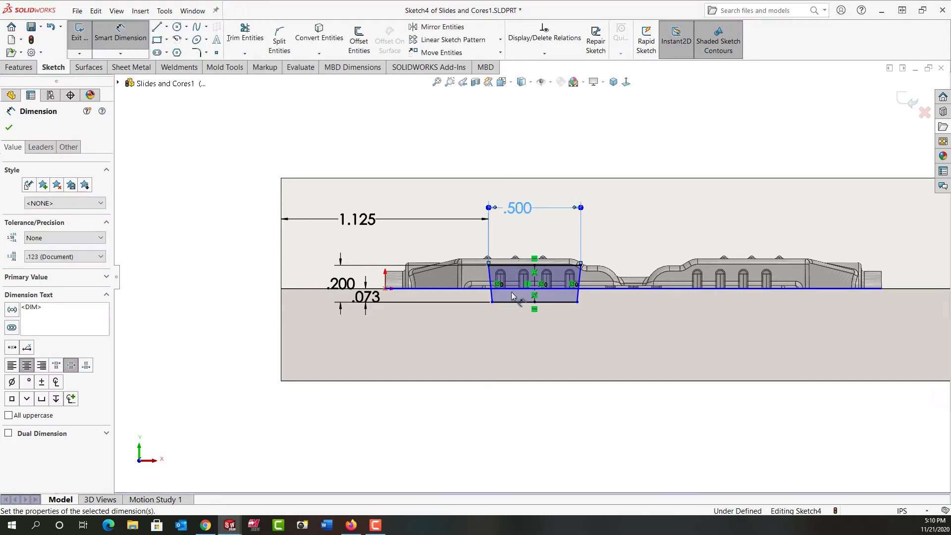
Dimension the angle between the trapezoid's two slanted sides as 5°.
click(577, 291)
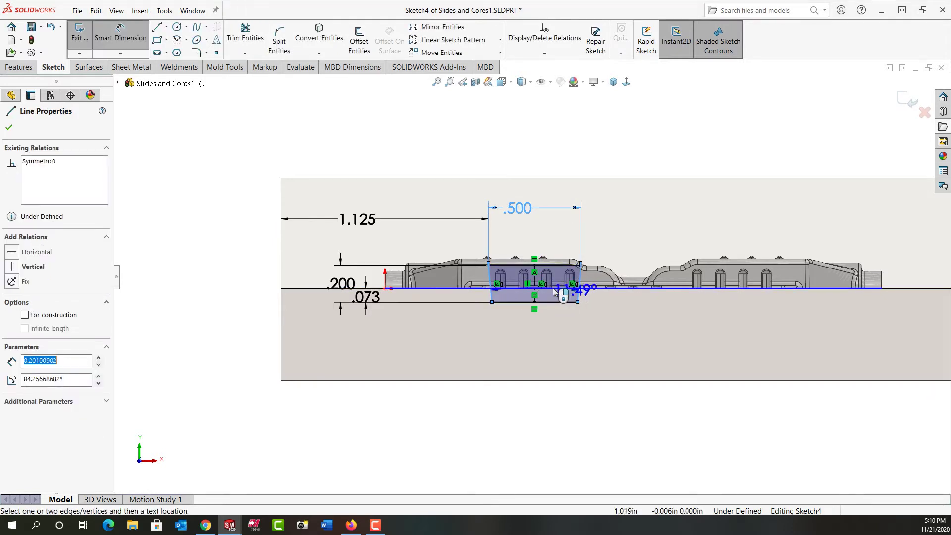
click(539, 236)
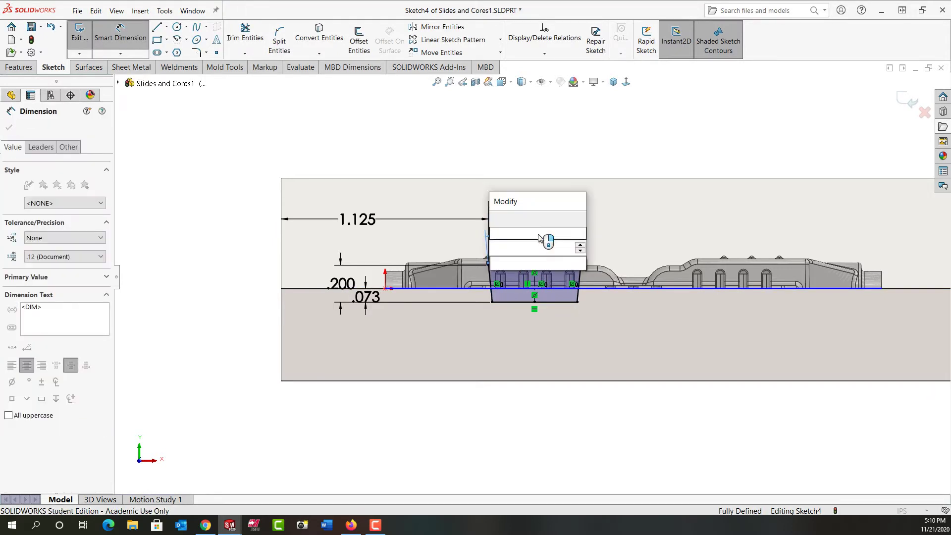
text(5)
key(Return)
key(Escape)
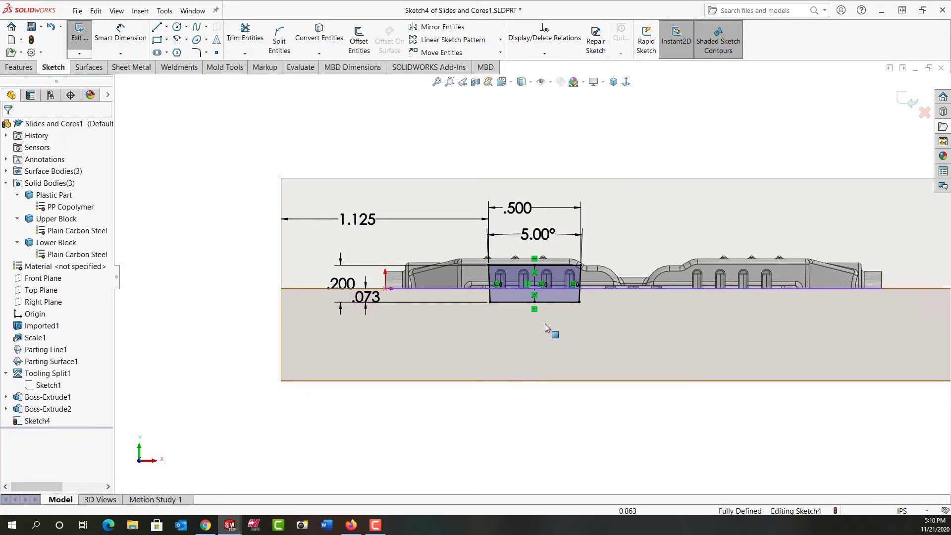
Add .025 in sketch fillets to the two upper corners of the trapezoid.
scroll(531, 273, down, 1)
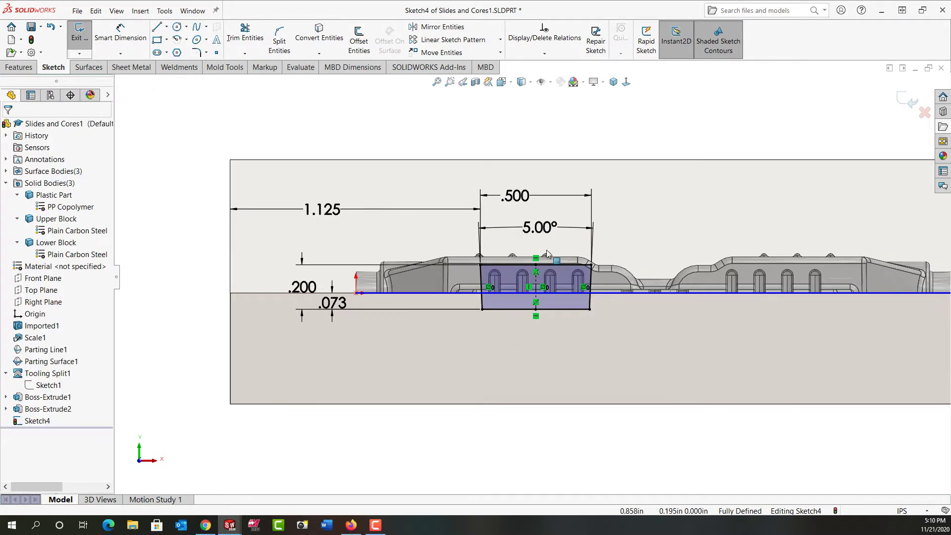
scroll(546, 254, down, 1)
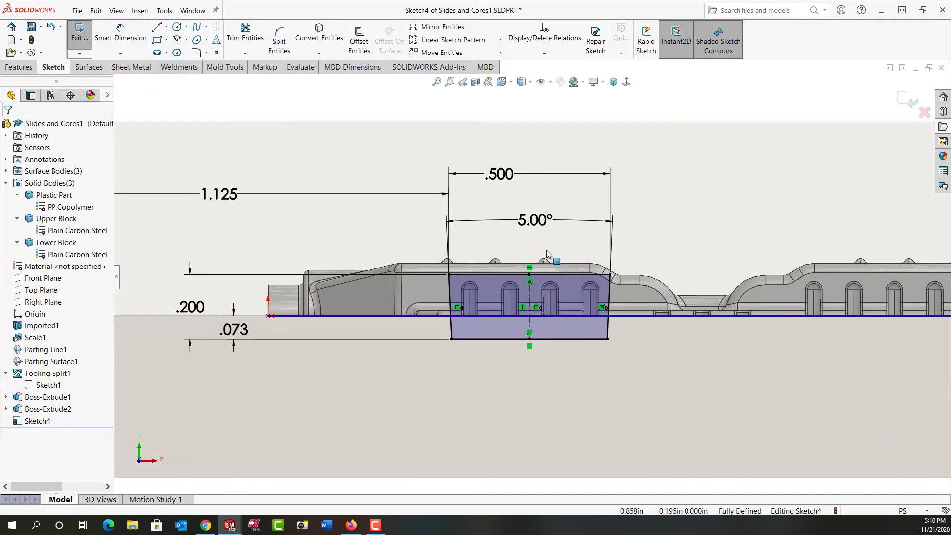
click(197, 52)
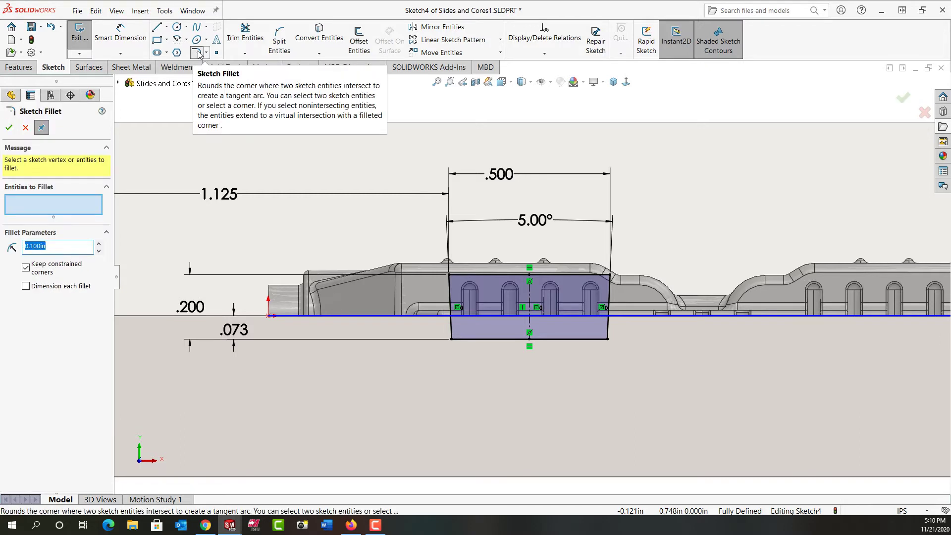
text(.025)
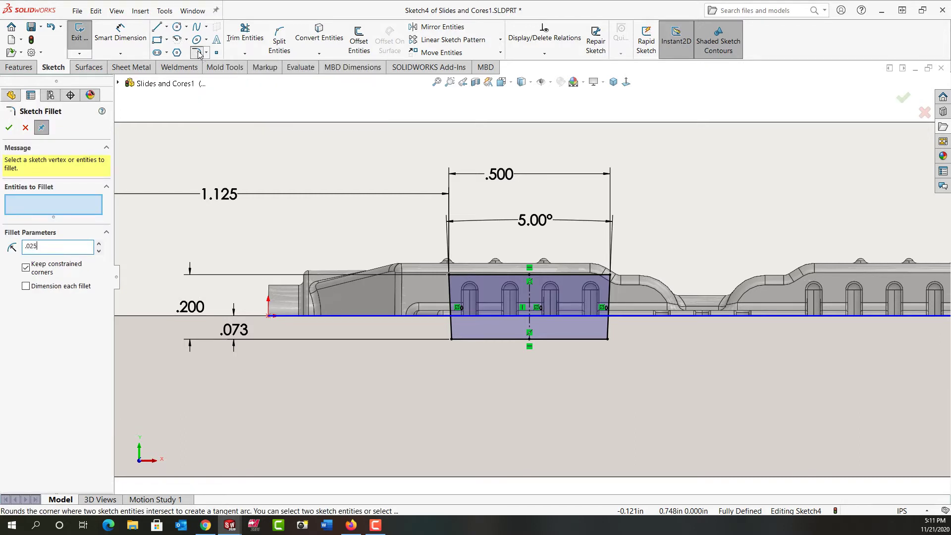
click(448, 276)
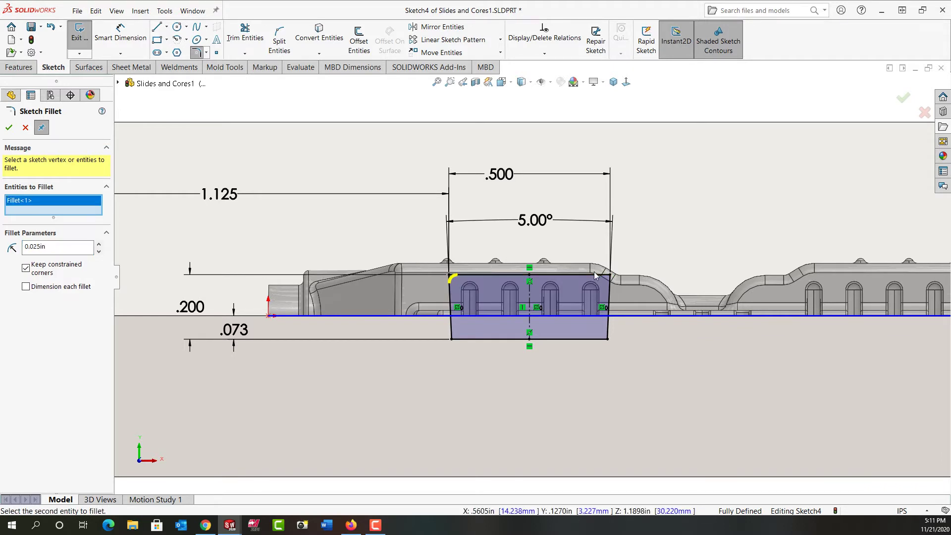
click(611, 278)
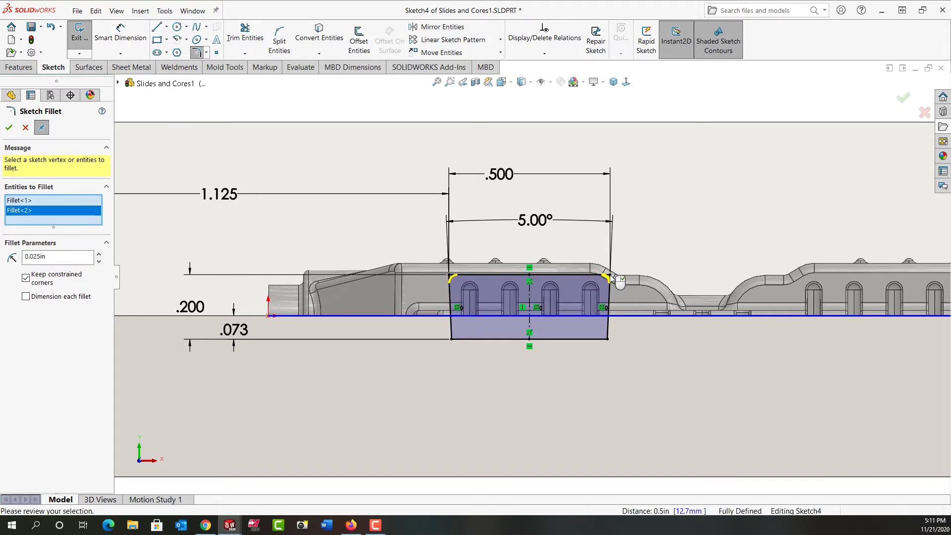
key(Return)
key(Escape)
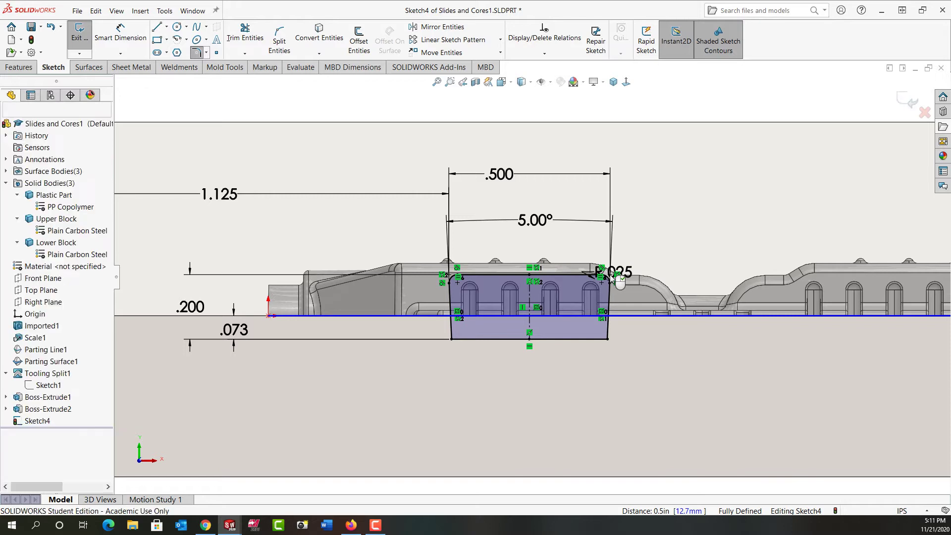
Sketch a vertical centerline about .22 in long upward from the midpoint of the boundary between the upper and lower blocks.
scroll(610, 274, up, 1)
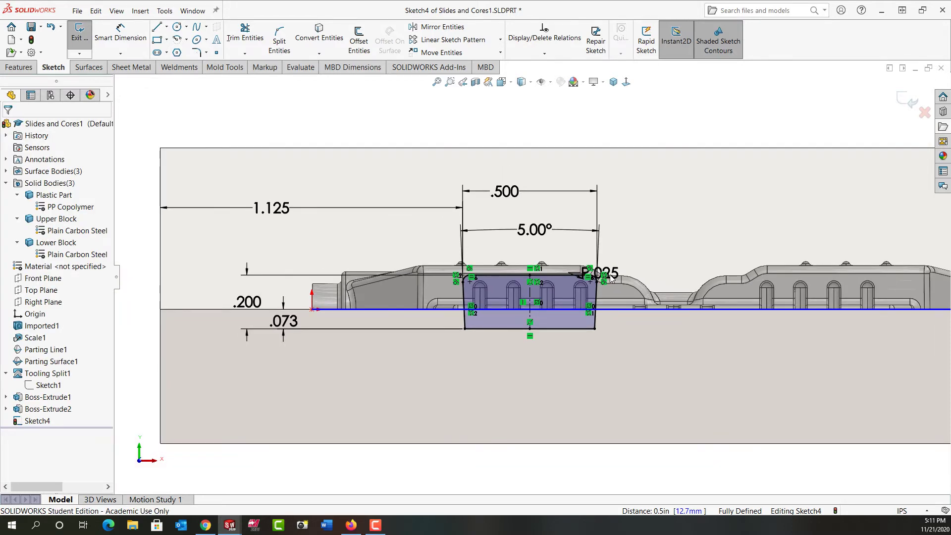
scroll(610, 276, up, 3)
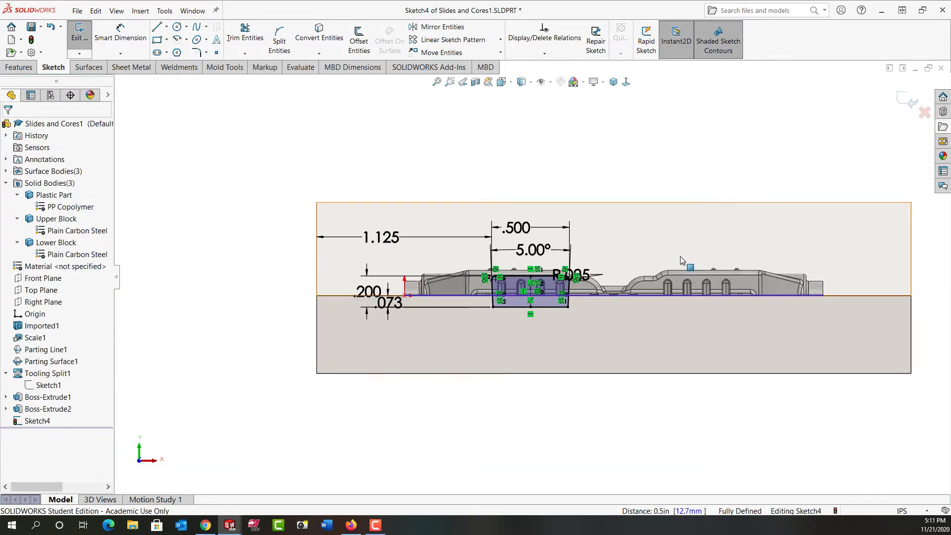
scroll(682, 261, down, 1)
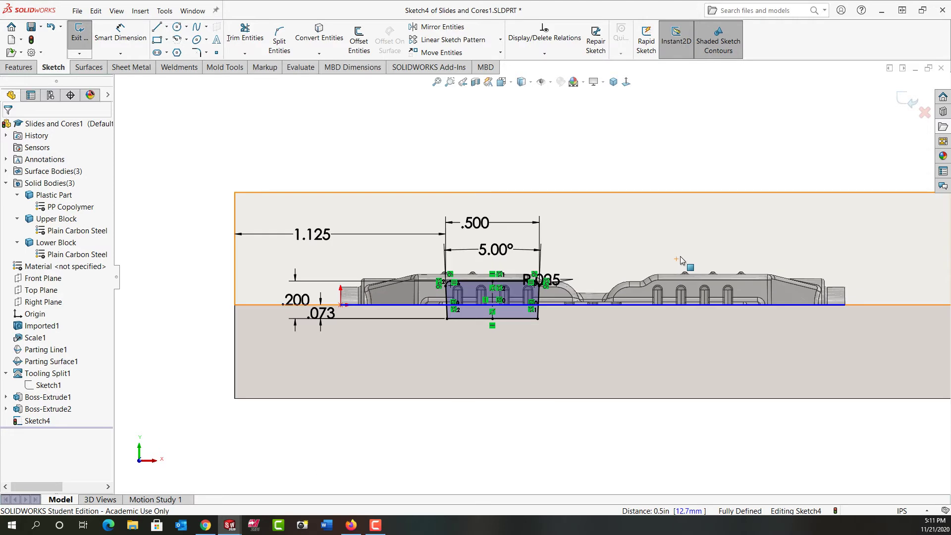
click(167, 27)
click(183, 40)
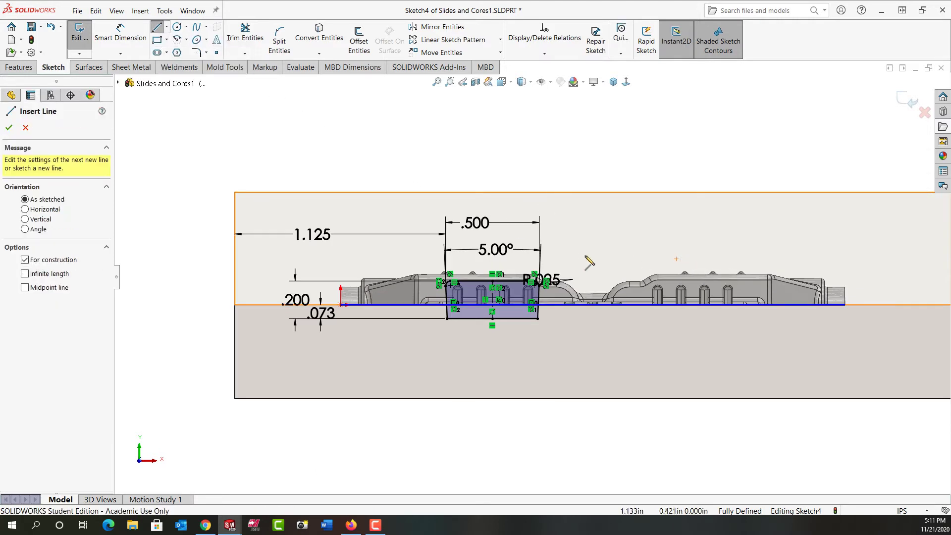
click(593, 304)
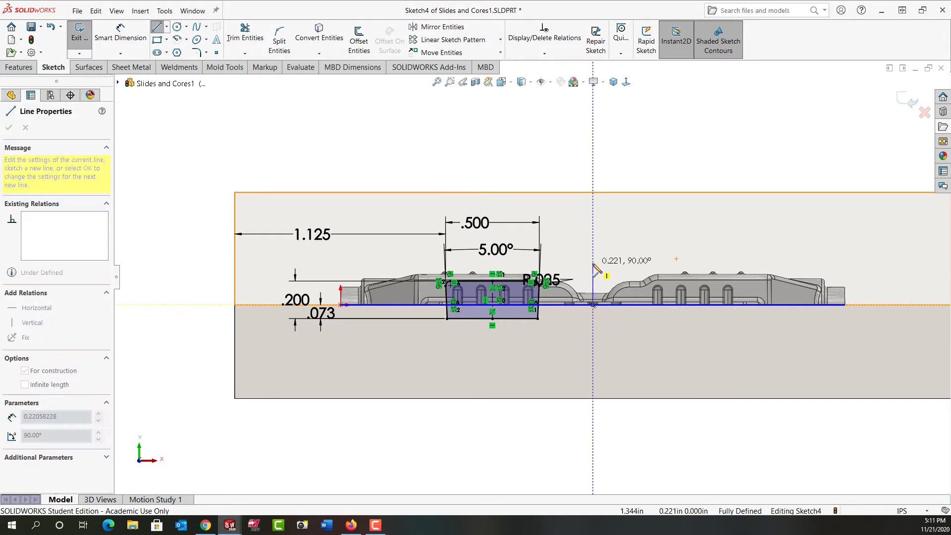
click(592, 263)
key(Escape)
key(Escape)
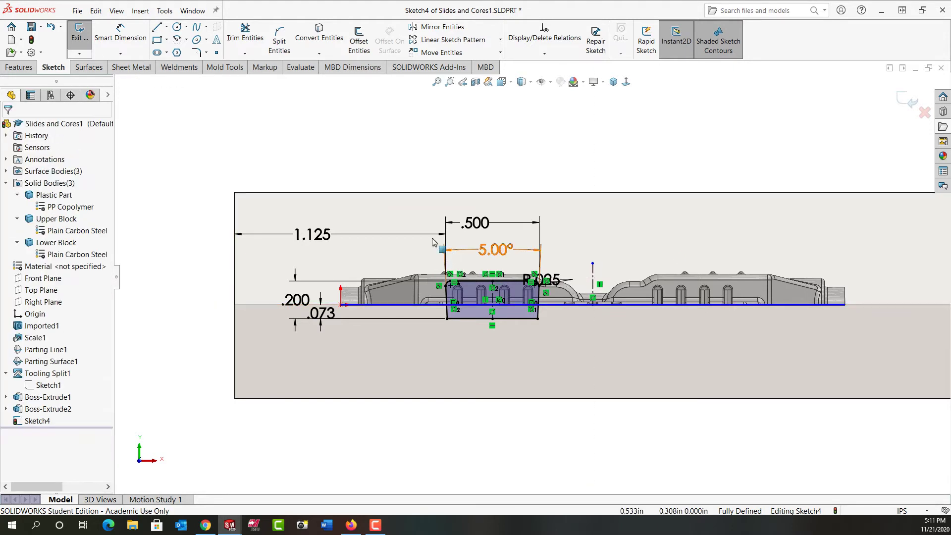
Mirror the whole filleted trapezoid about the vertical centerline onto the part's other rib group.
click(436, 27)
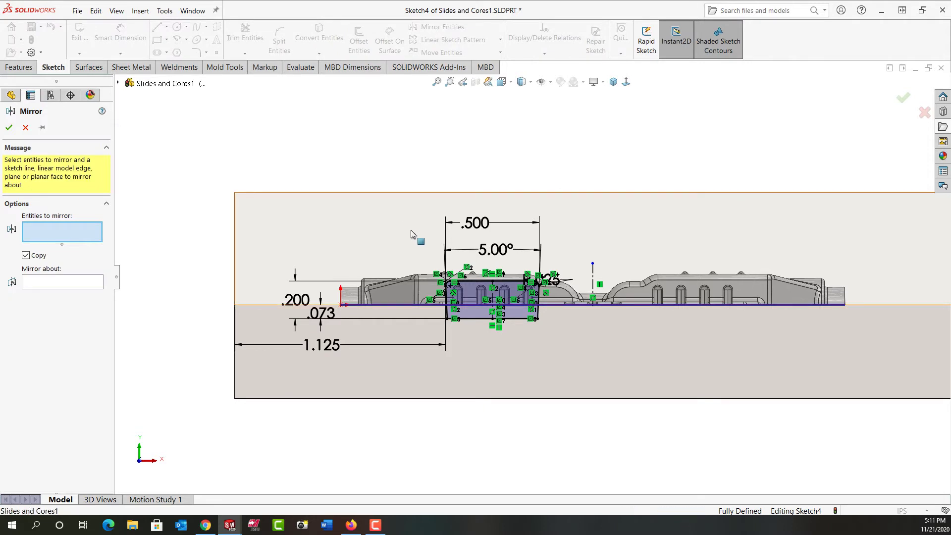
drag(411, 229, 550, 333)
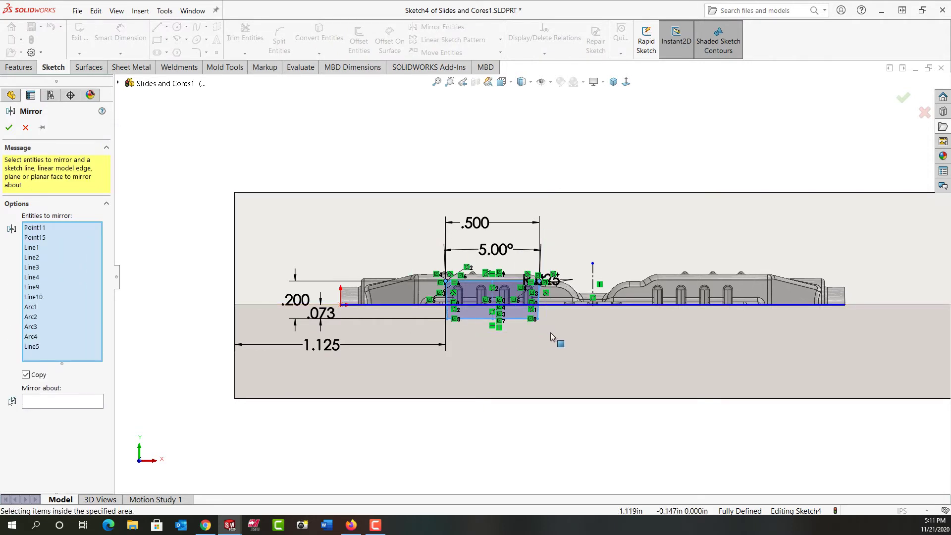
right_click(551, 333)
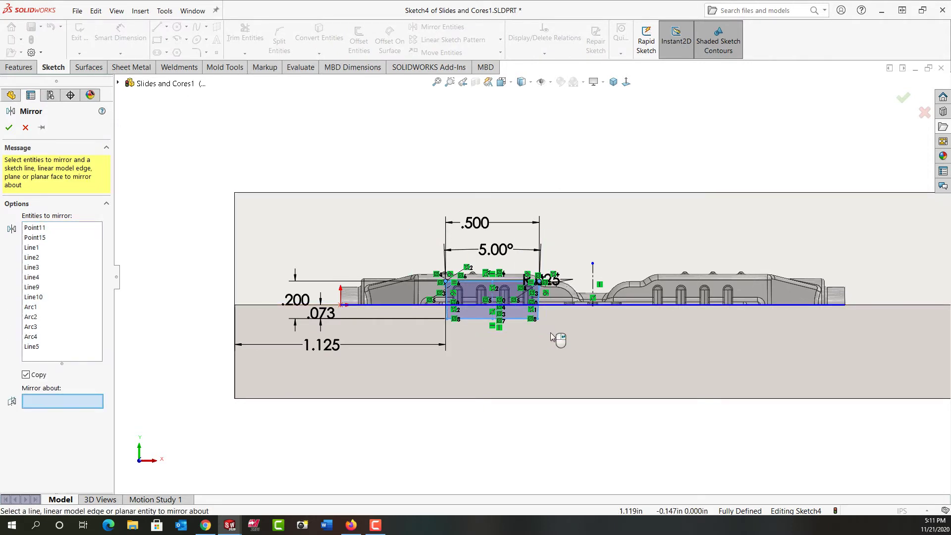
click(594, 281)
right_click(595, 281)
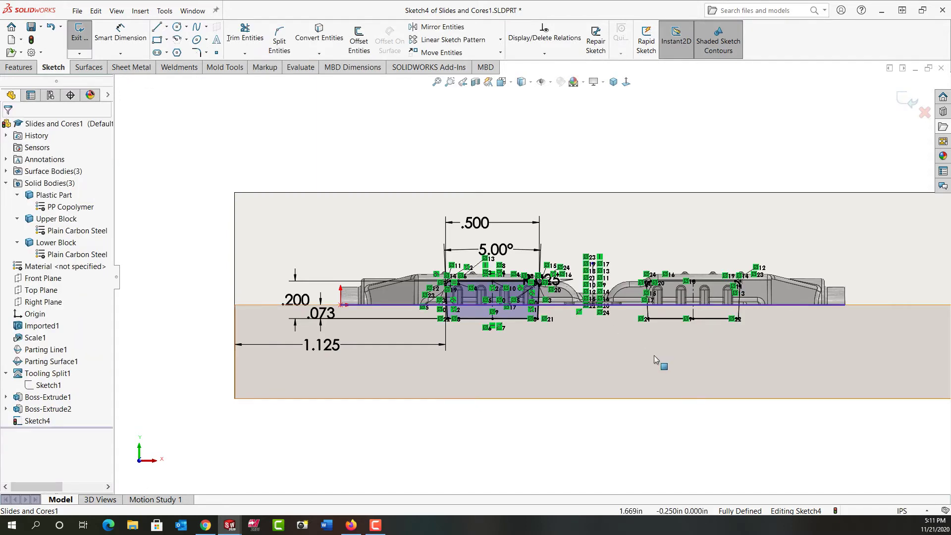
Show the model in isometric view and exit the profile sketch.
click(613, 82)
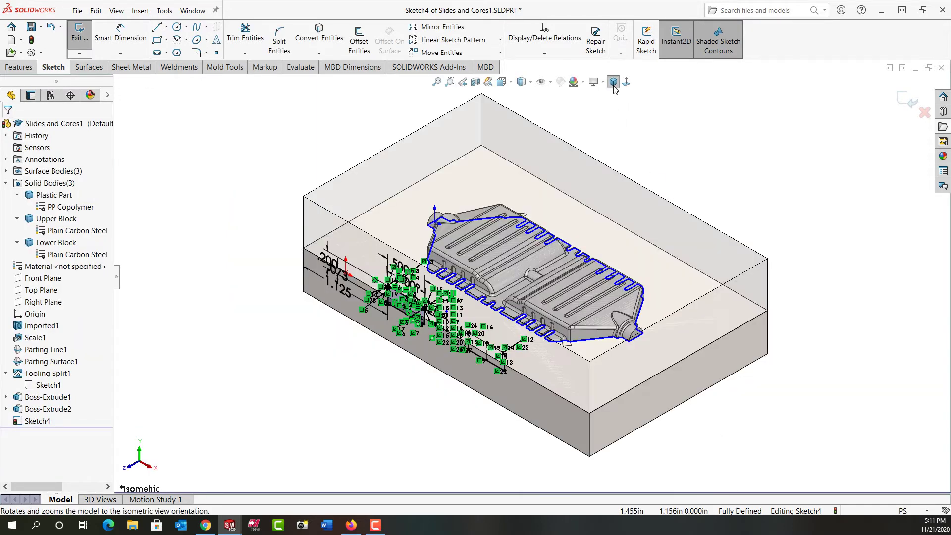
right_click(717, 171)
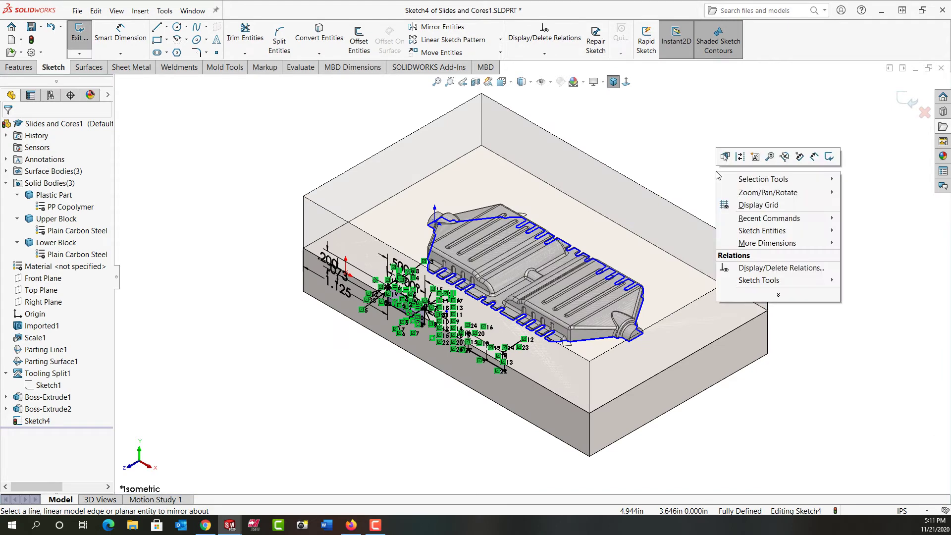
click(829, 157)
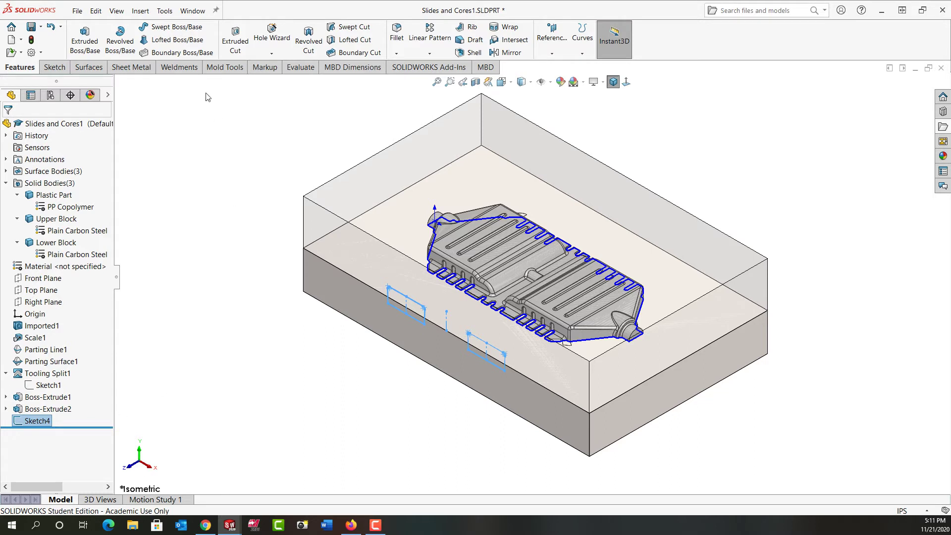
Create cores in the Upper Block from the trapezoid sketch with 1° draft, .73 in blind depth and capped ends, and expand the Core bodies folder.
click(230, 69)
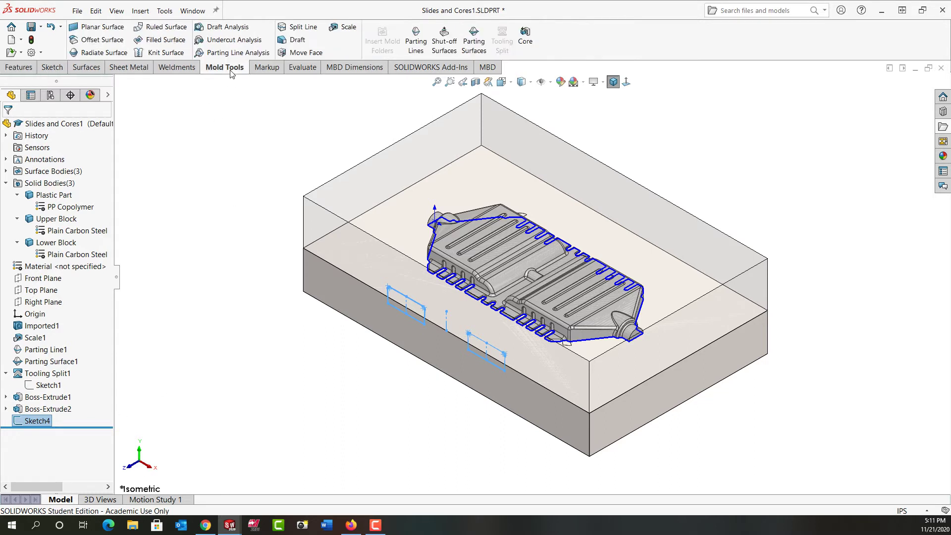
click(526, 40)
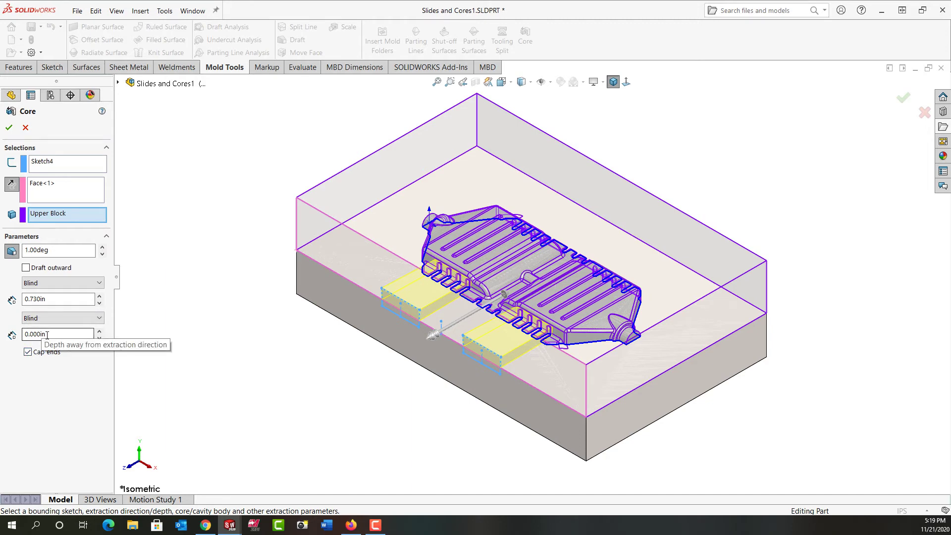
click(9, 127)
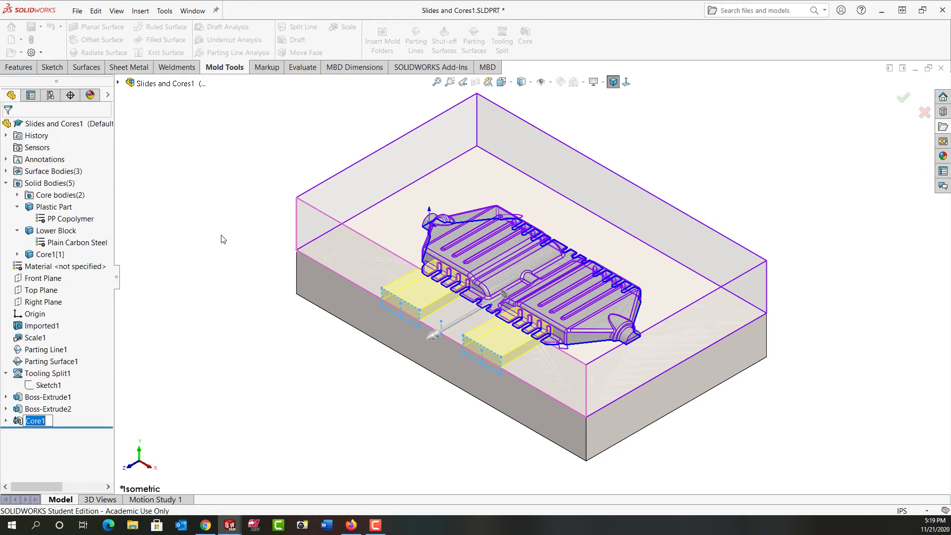
key(Return)
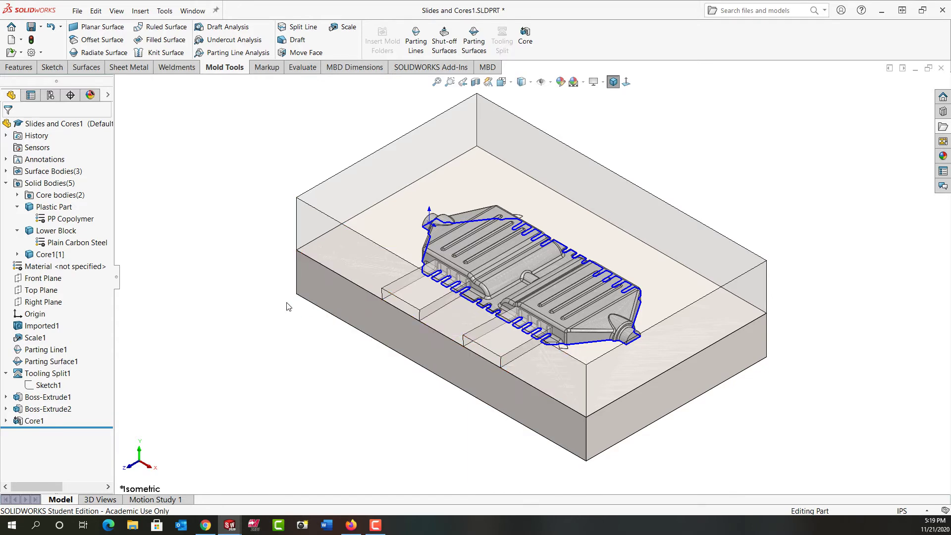
double_click(47, 198)
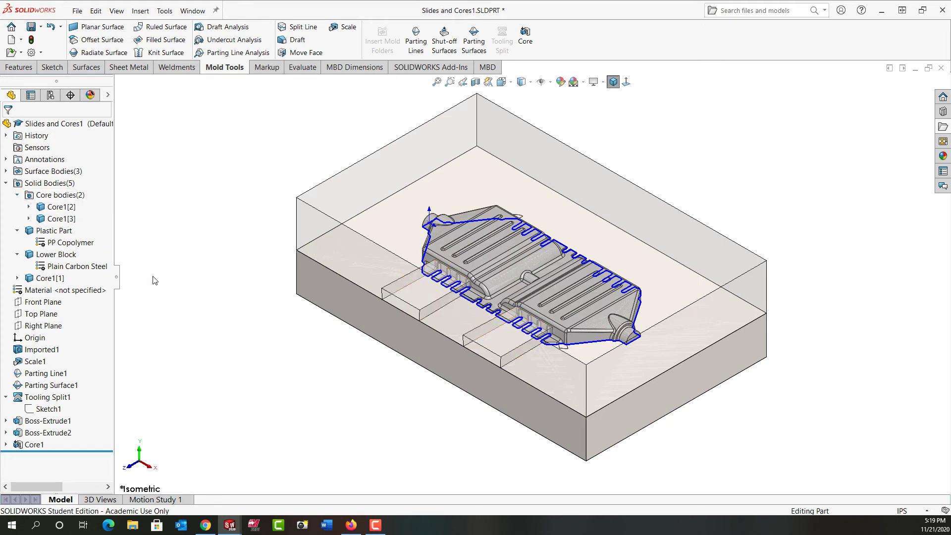
Start a core bounding sketch on the upper block's opposite long side face, viewed normal to it.
middle_drag(214, 324, 65, 261)
click(362, 260)
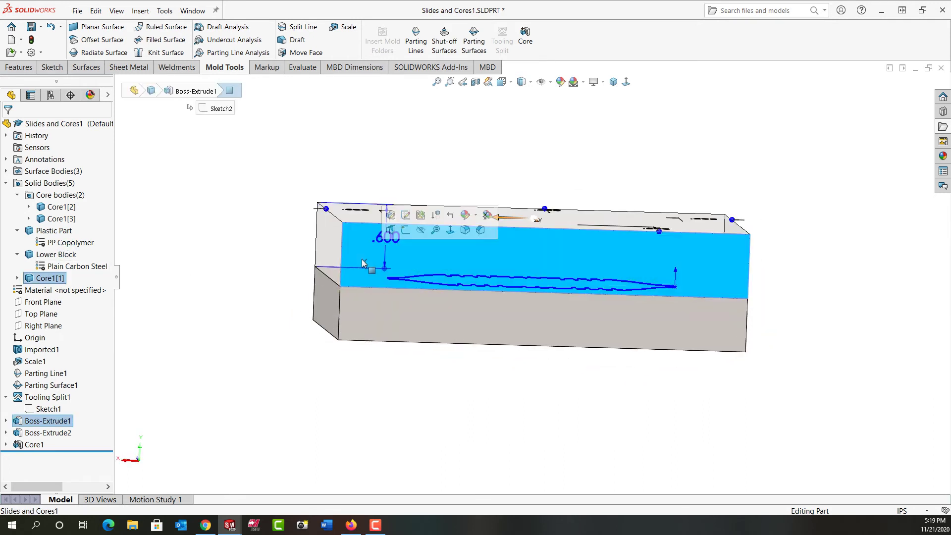
click(450, 231)
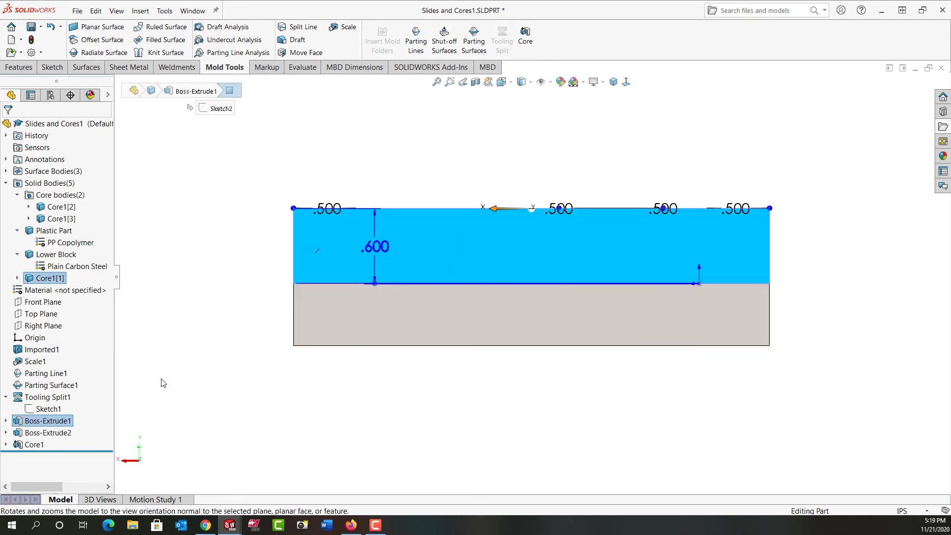
click(525, 36)
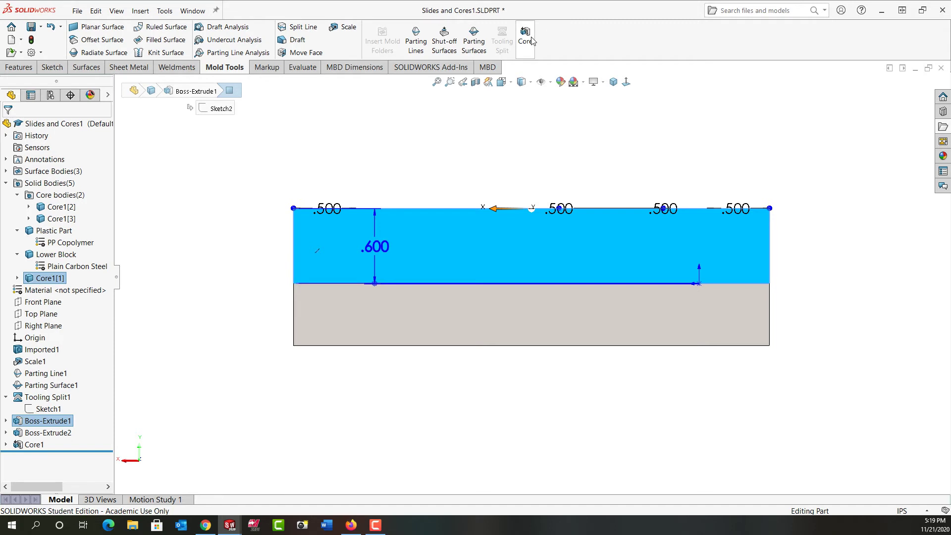
click(353, 158)
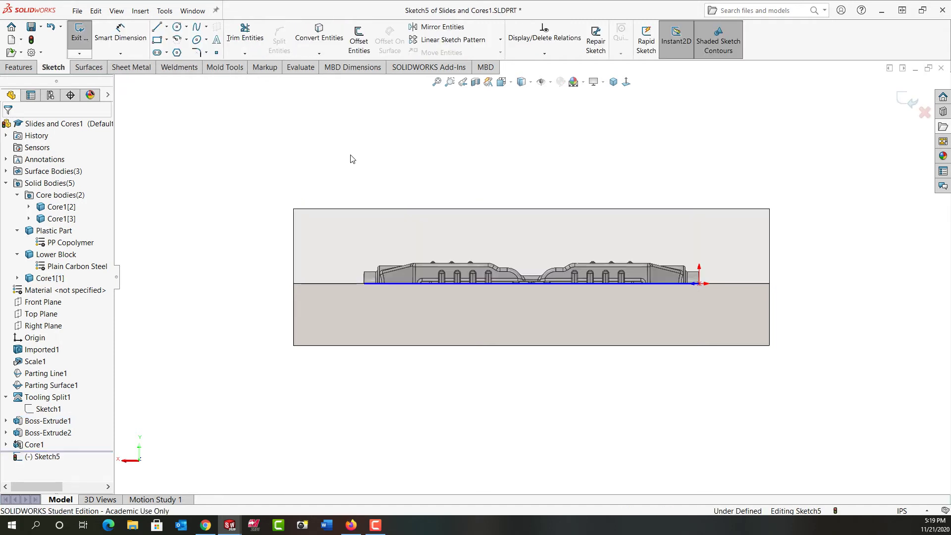
Convert the entities of Core1's Sketch4 into the new sketch.
click(6, 445)
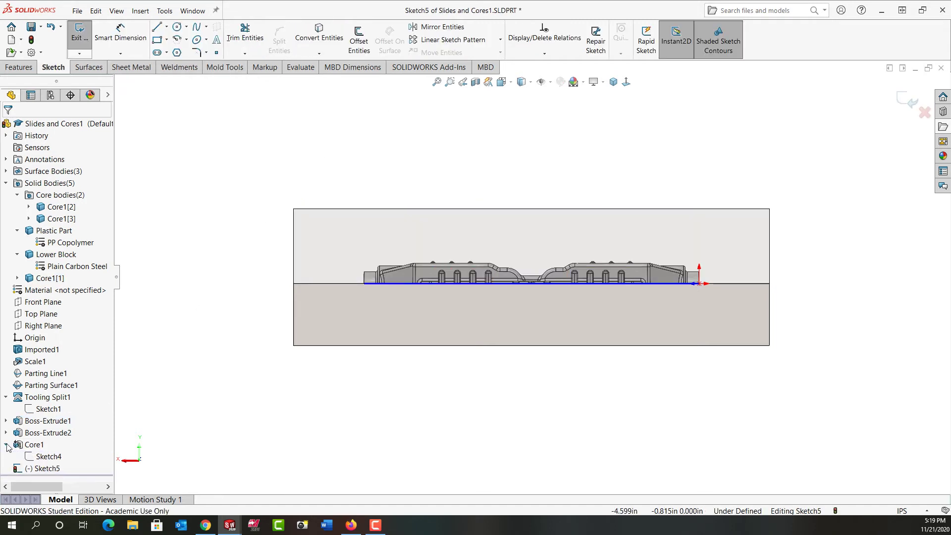
click(47, 456)
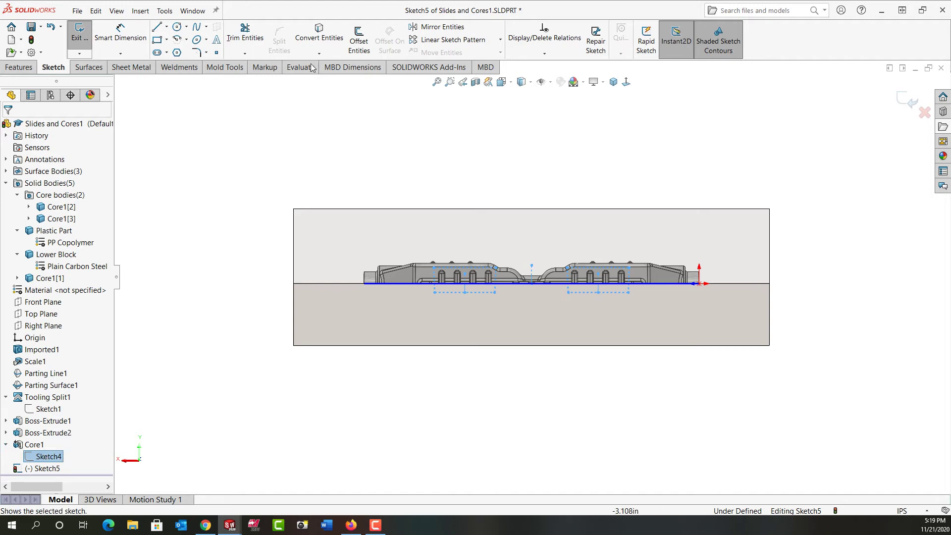
click(319, 33)
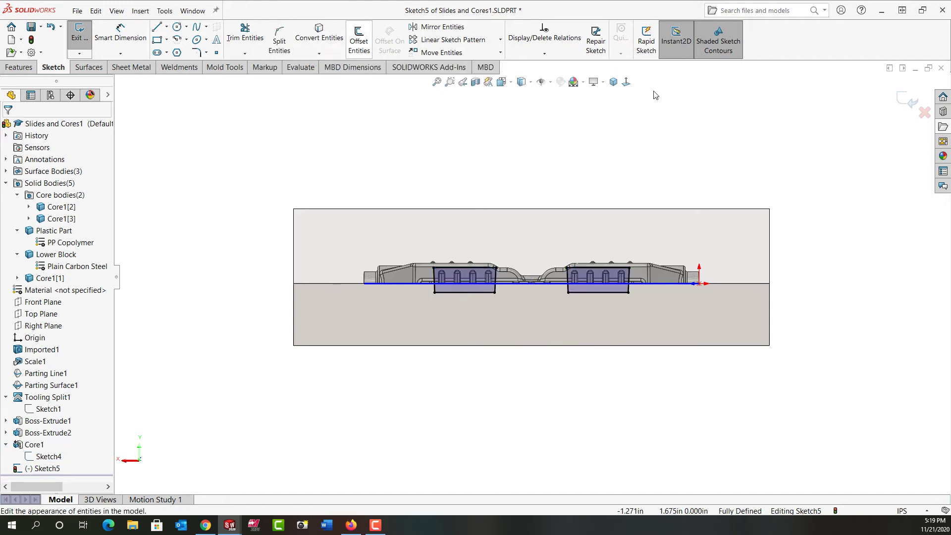
Exit the converted sketch and create cores in the upper block with 1° draft, 0.73 in blind depth and capped ends.
click(901, 102)
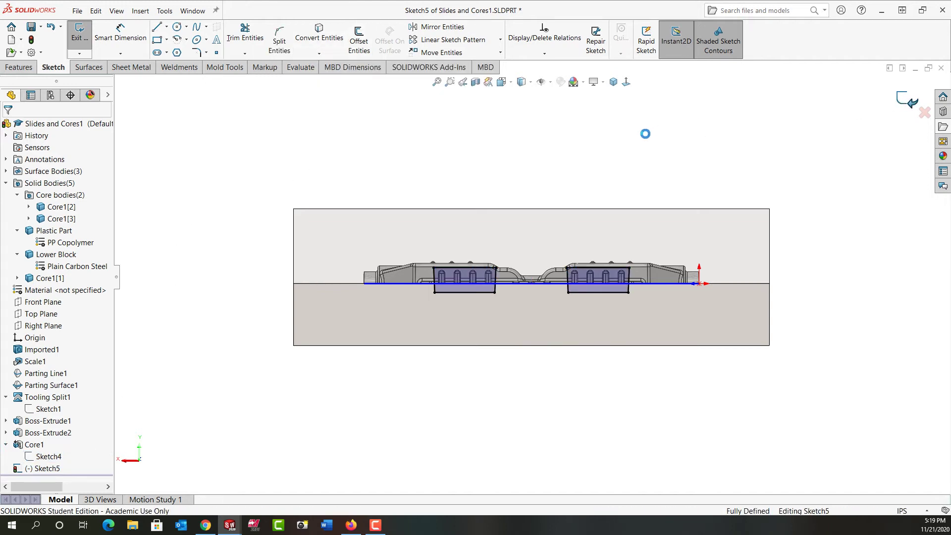
middle_drag(645, 135, 525, 178)
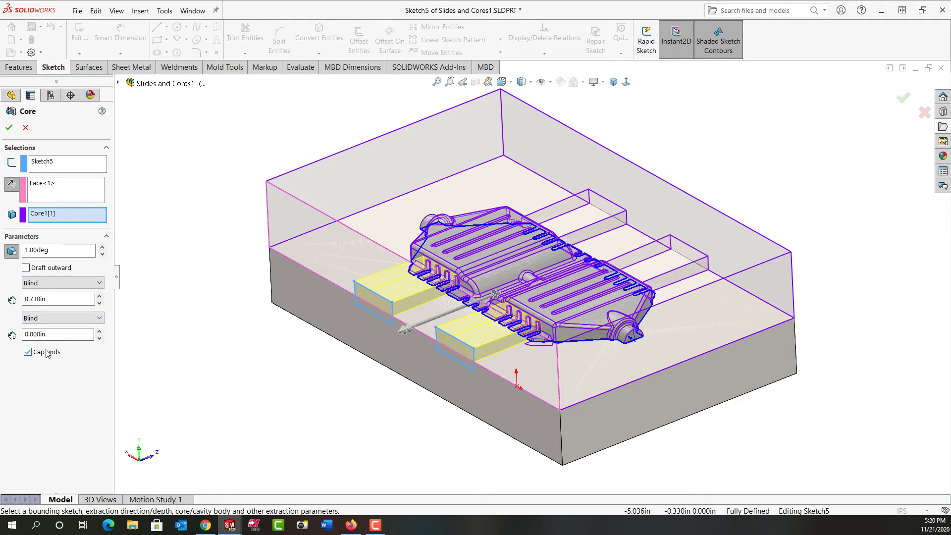
click(9, 127)
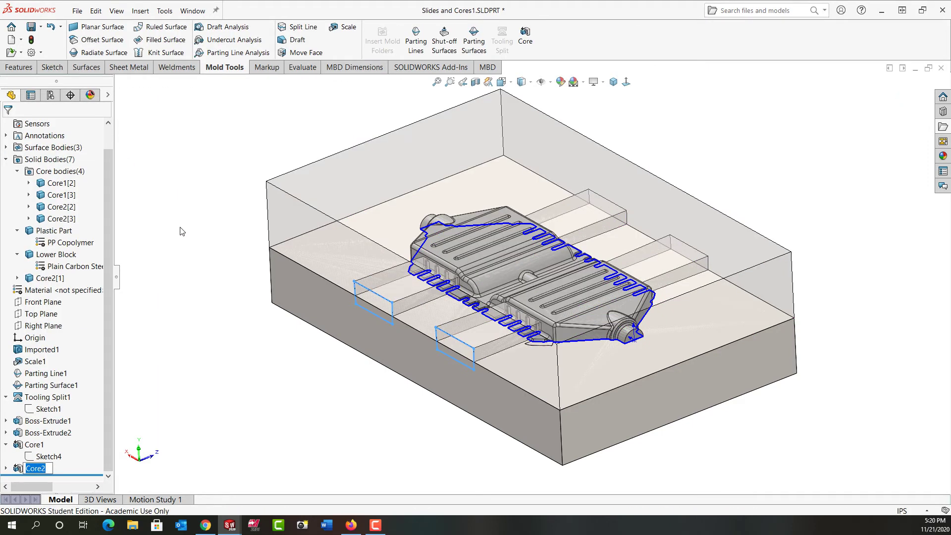
click(154, 338)
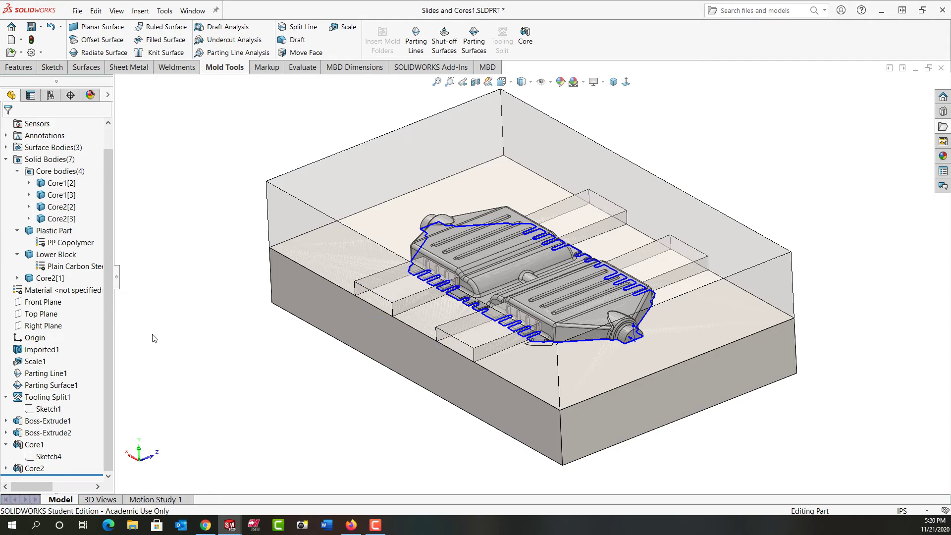
Turn off transparency for the upper block body, Core2[1], so that it displays opaque.
right_click(47, 280)
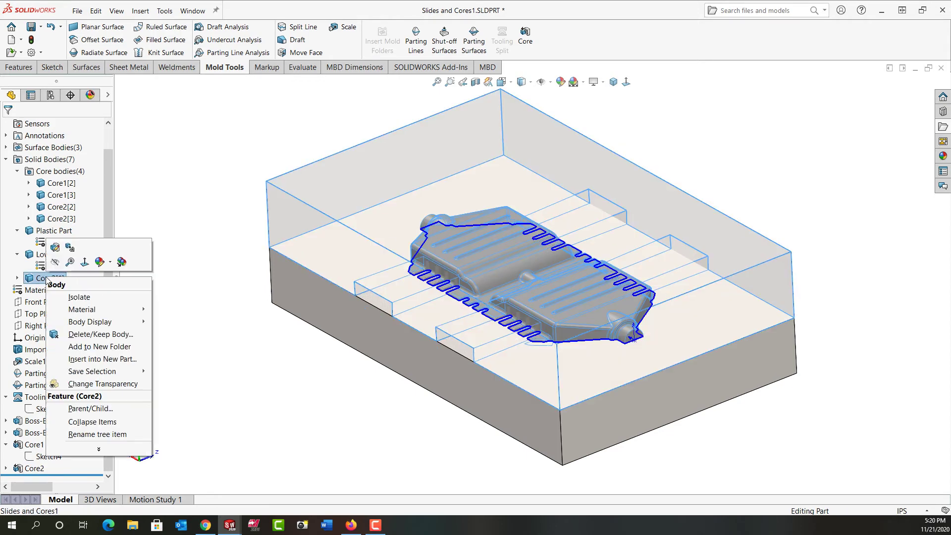
click(175, 369)
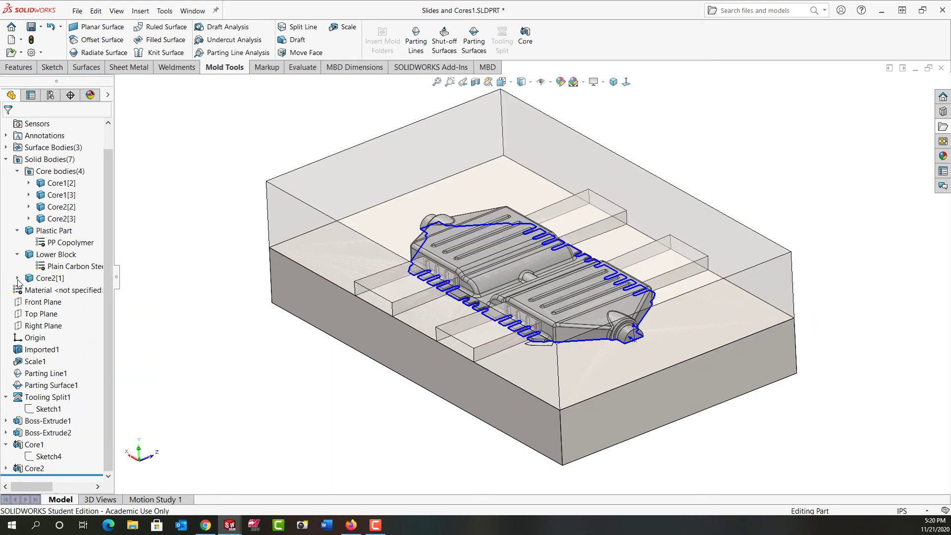
click(18, 278)
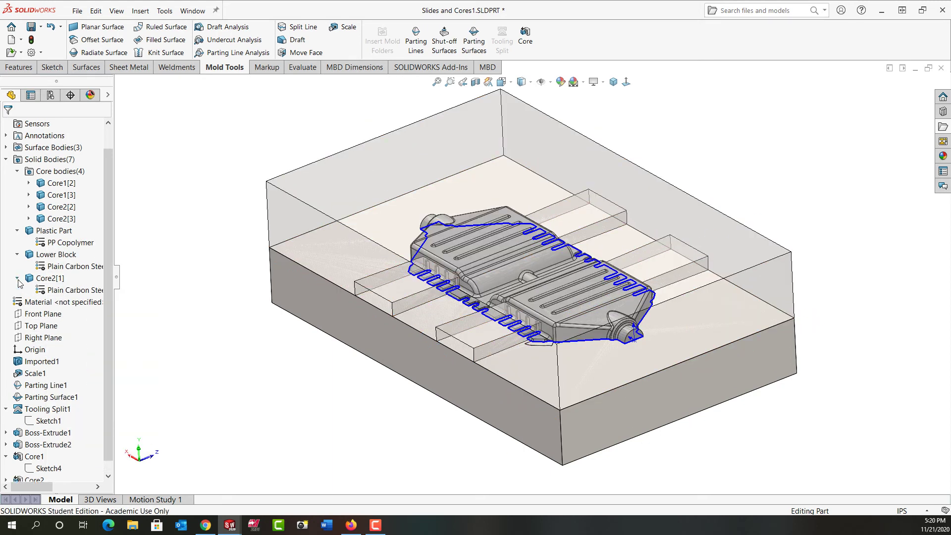
right_click(20, 282)
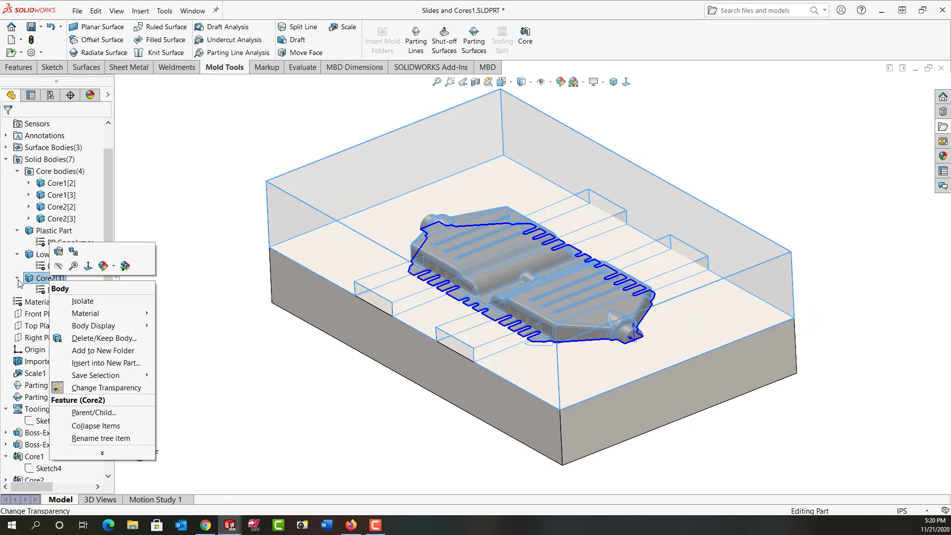
click(59, 388)
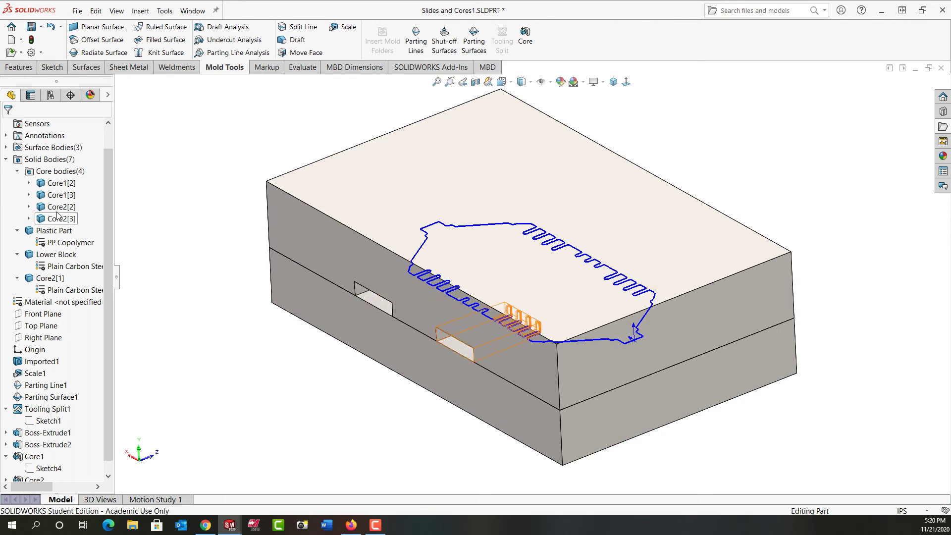
Turn off transparency for the Core1[2] body in the Core bodies folder.
right_click(60, 184)
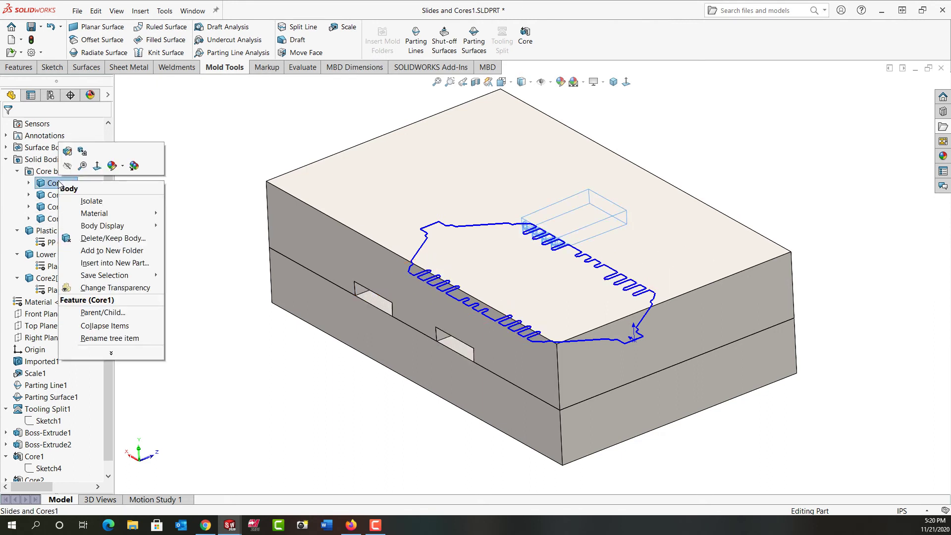
click(99, 288)
right_click(59, 184)
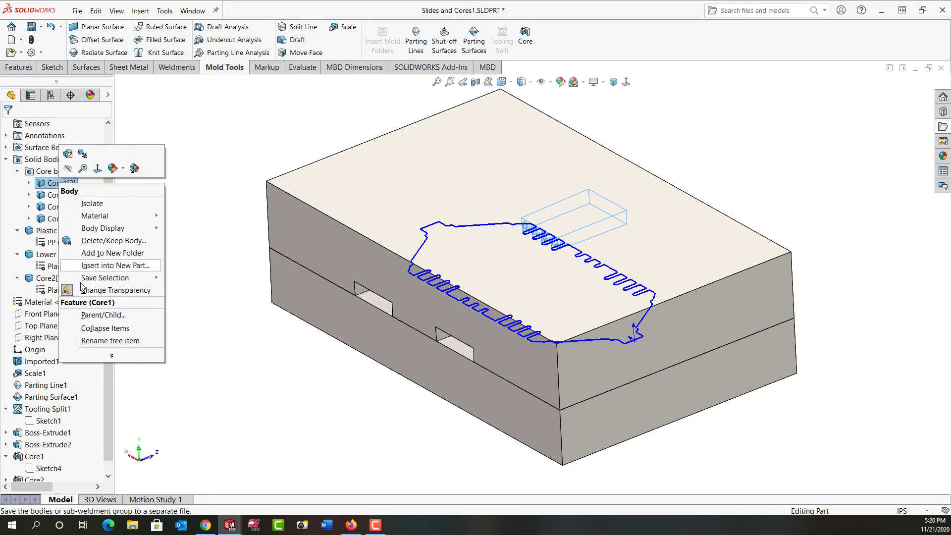
click(99, 288)
click(178, 259)
Turn off transparency for the Core1[3] body so it displays as an opaque solid.
middle_drag(179, 258, 97, 260)
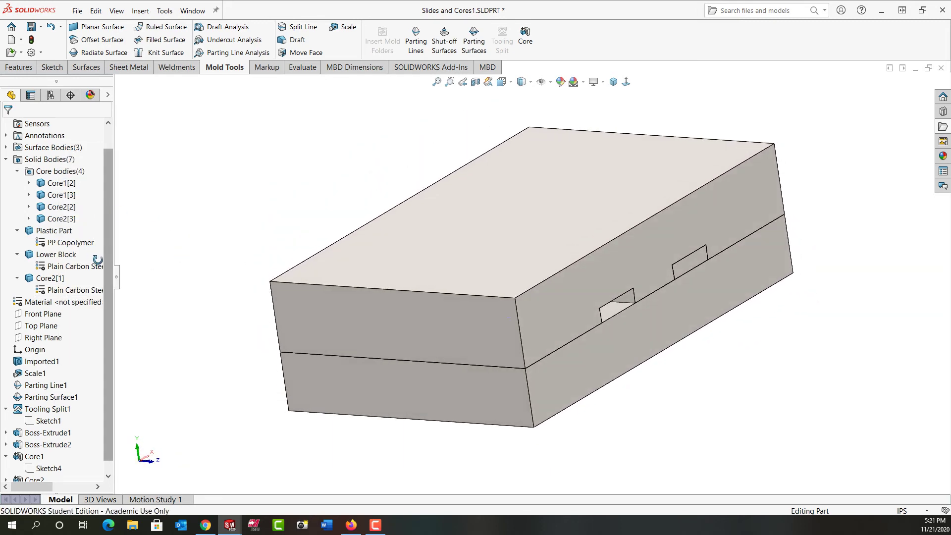
right_click(57, 195)
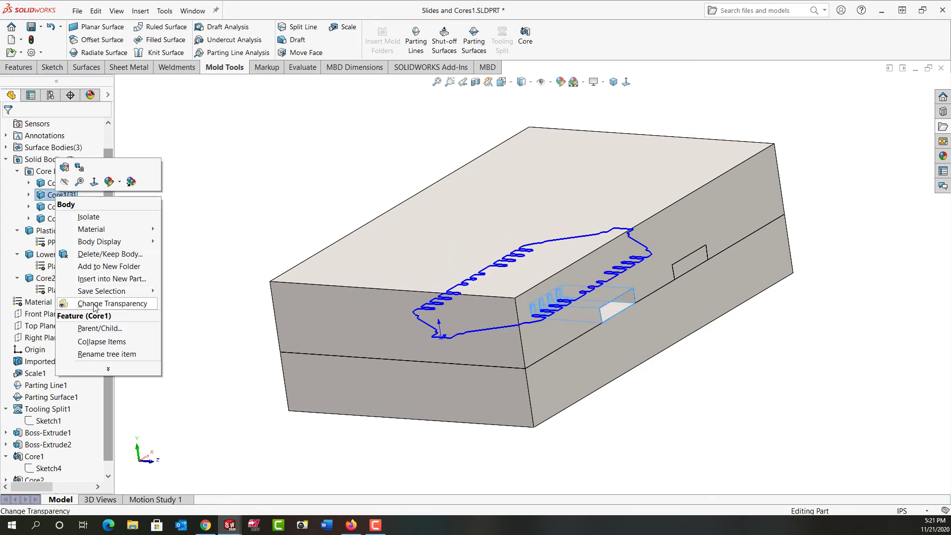
click(96, 303)
right_click(64, 197)
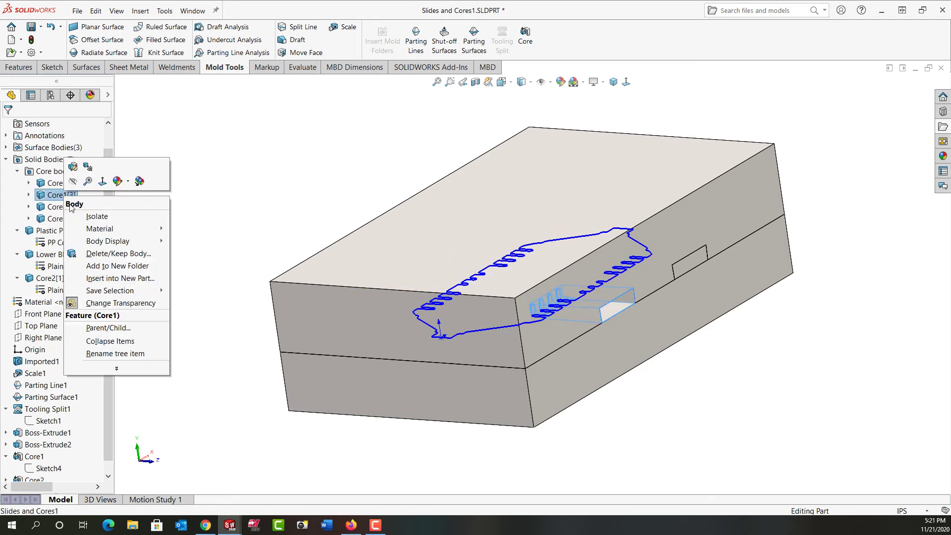
click(74, 303)
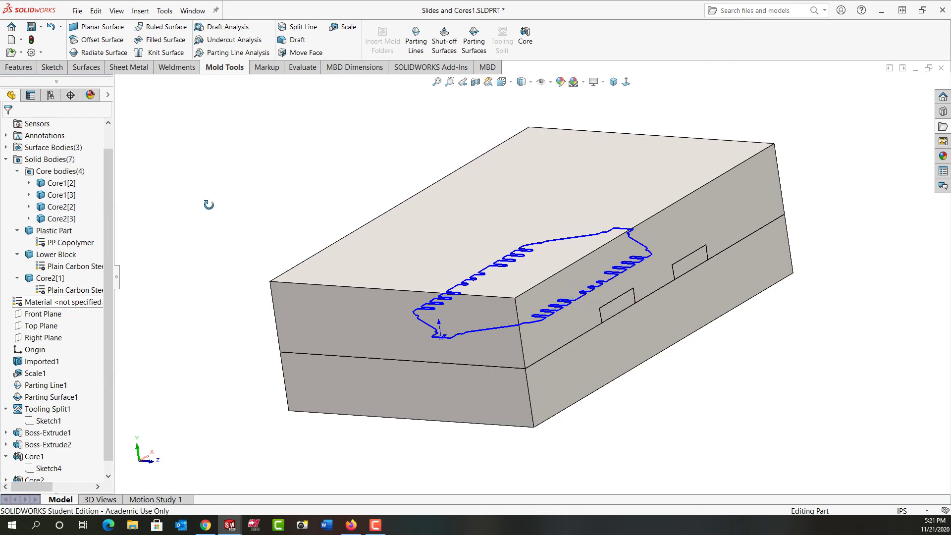
Turn off transparency for the Core2[2] body on the opposite long side of the upper block.
middle_drag(208, 204, 347, 201)
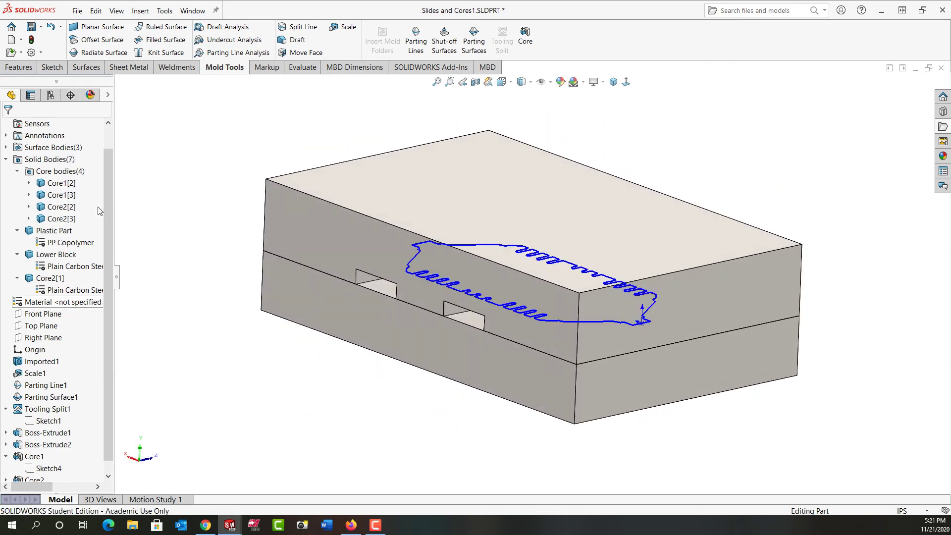
right_click(66, 208)
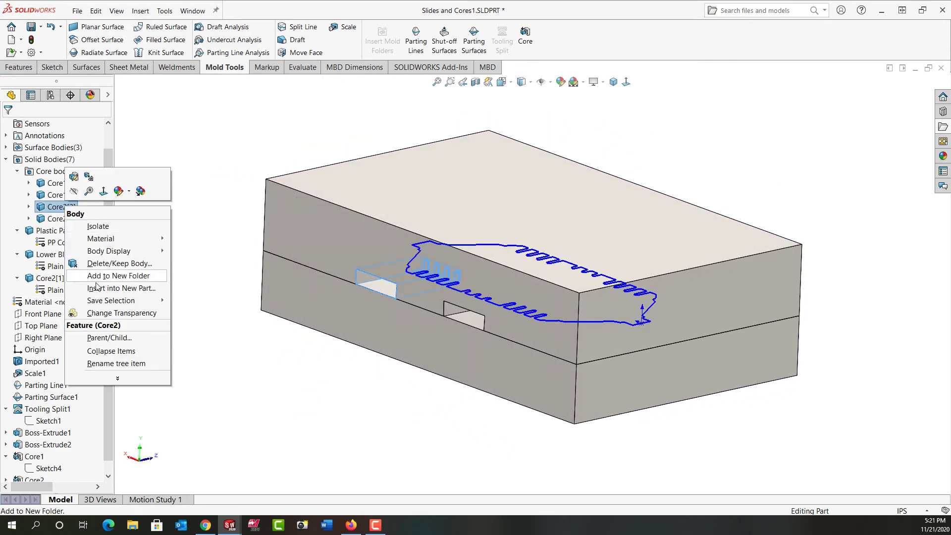
click(95, 313)
right_click(56, 208)
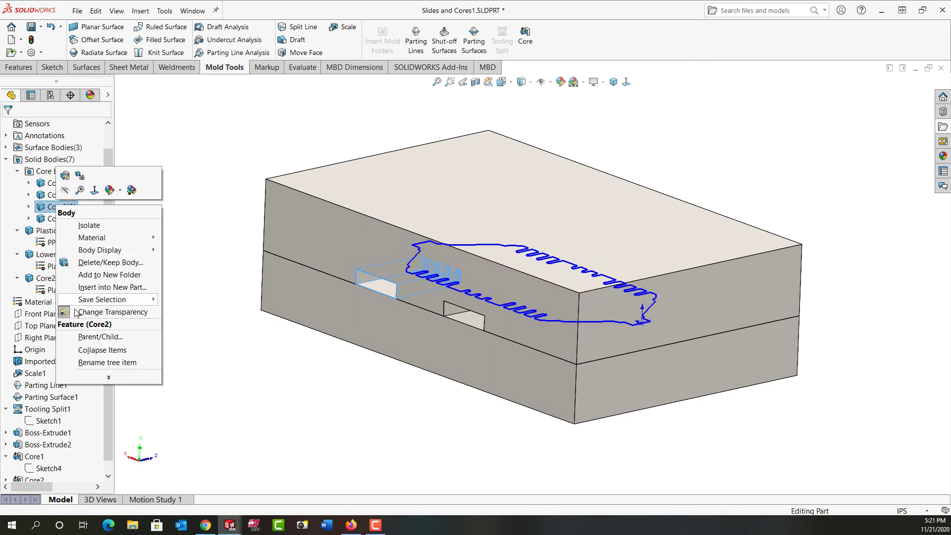
click(86, 313)
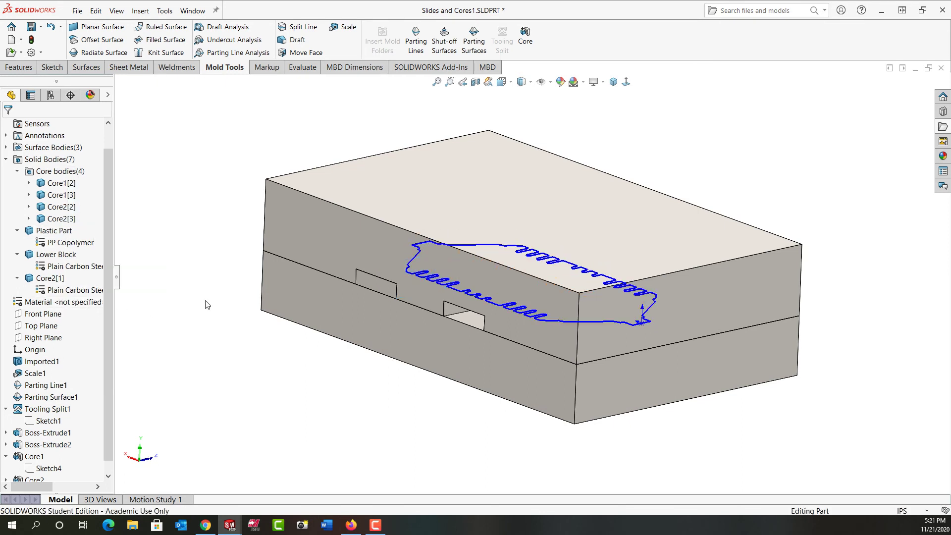
Turn off transparency for the remaining core body, Core2[3].
right_click(64, 221)
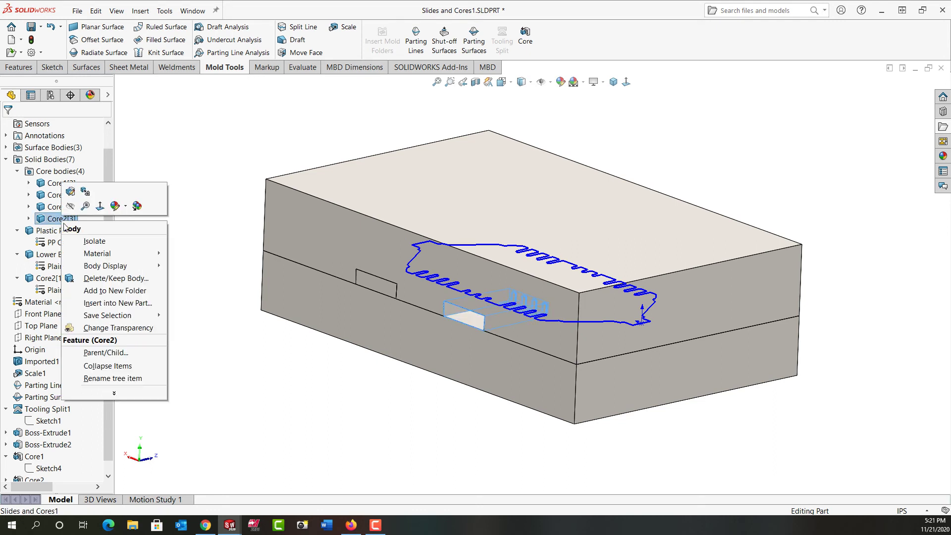
click(109, 328)
right_click(66, 222)
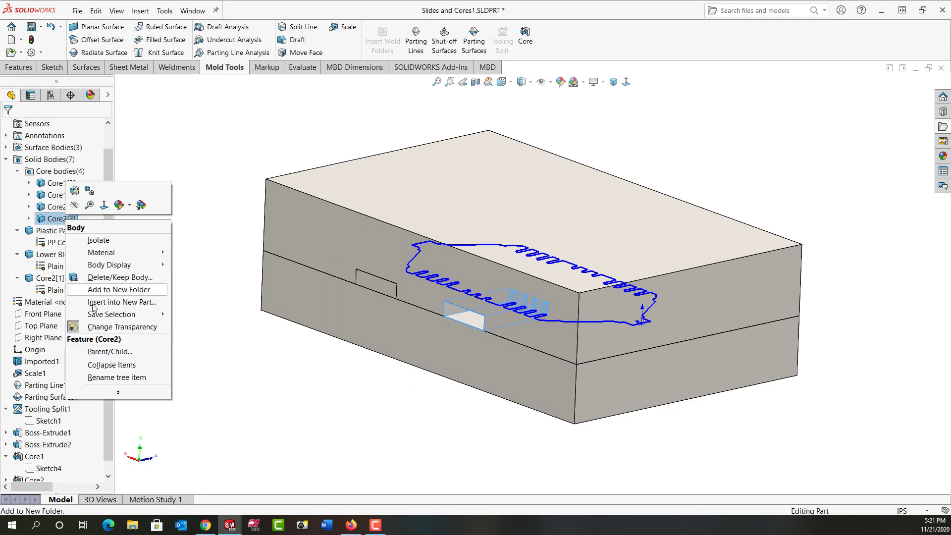
click(89, 324)
click(236, 348)
Start an exploded view in isometric orientation, moving the upper block up and the lower block down along Y, clear of the part.
mouse_move(236, 348)
middle_down()
mouse_move(219, 351)
mouse_move(224, 365)
middle_up()
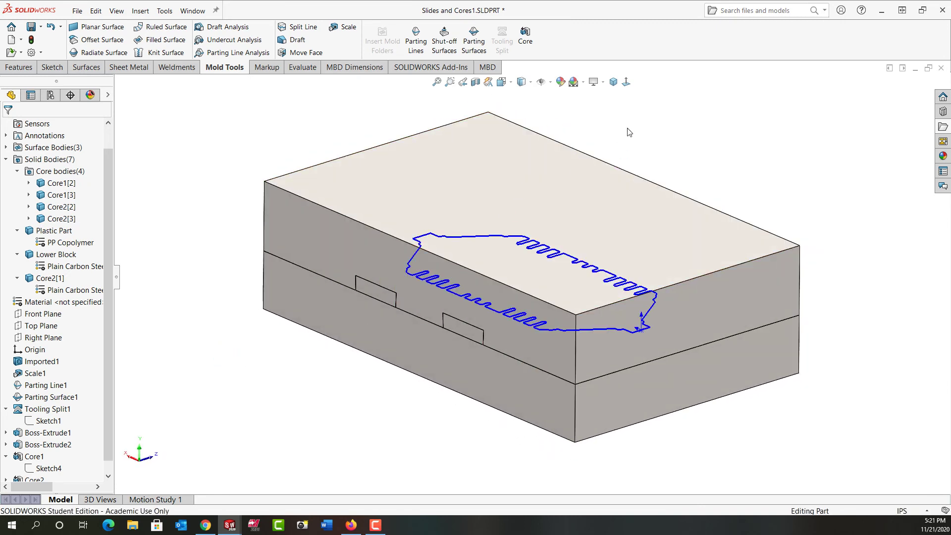
click(613, 82)
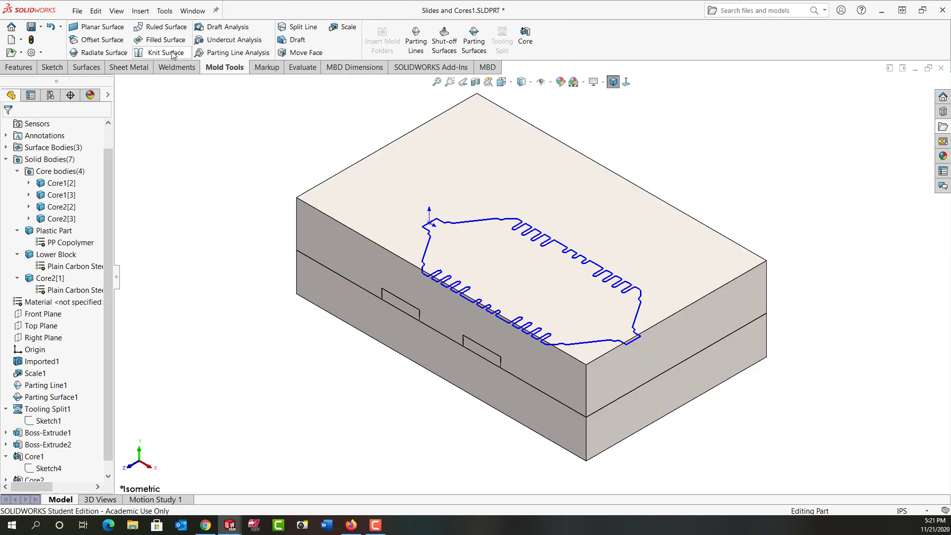
click(140, 11)
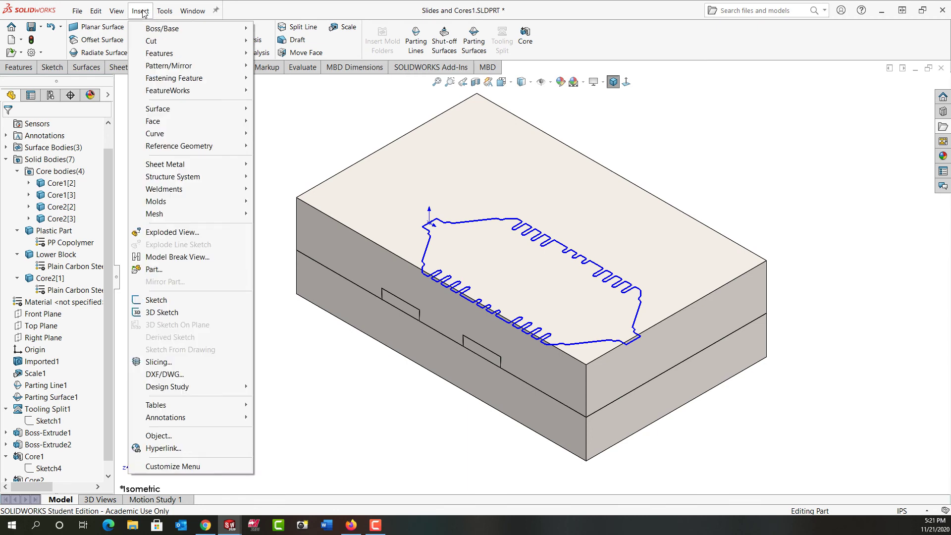
click(167, 232)
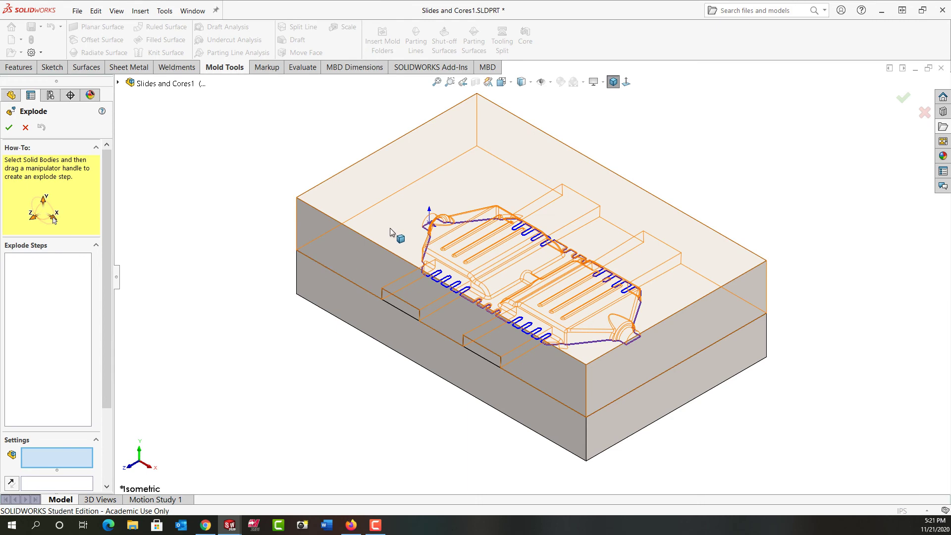
click(391, 228)
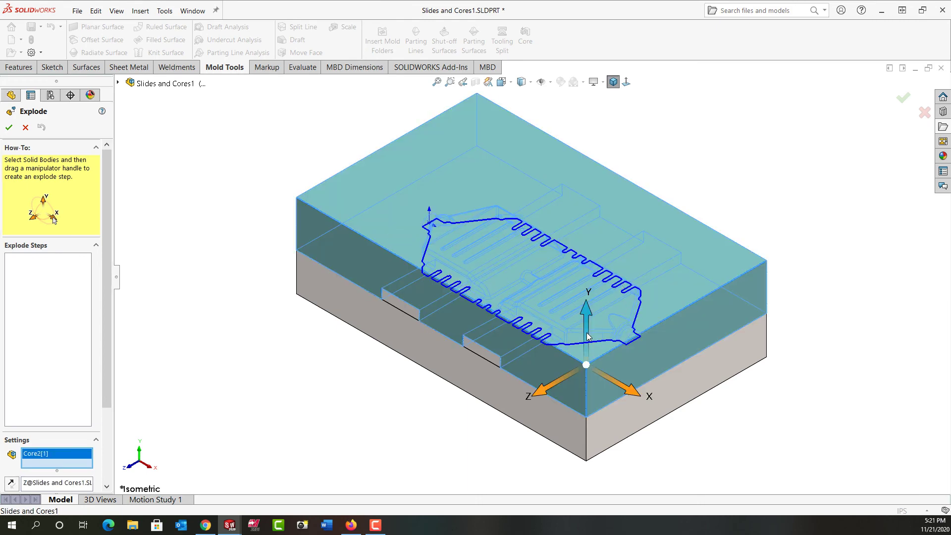
drag(588, 336, 582, 125)
click(511, 409)
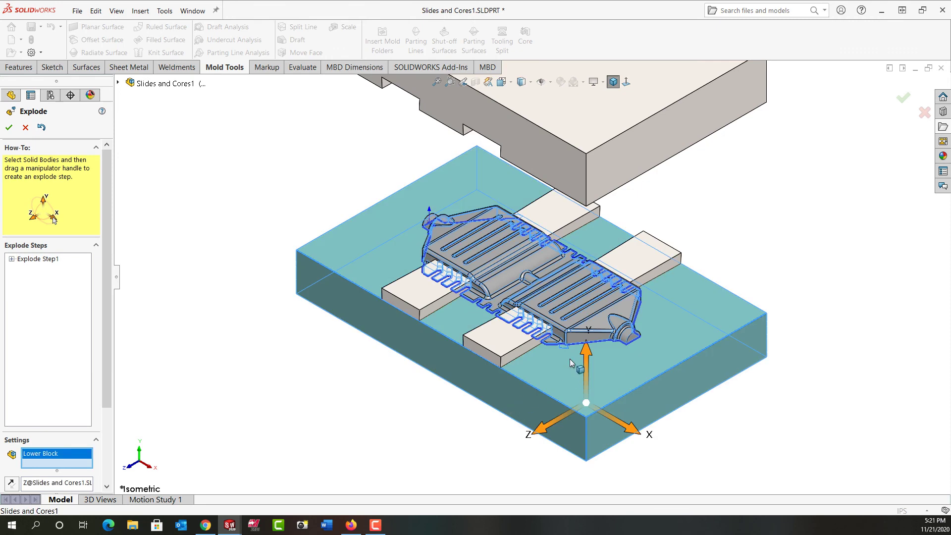
drag(587, 369, 574, 532)
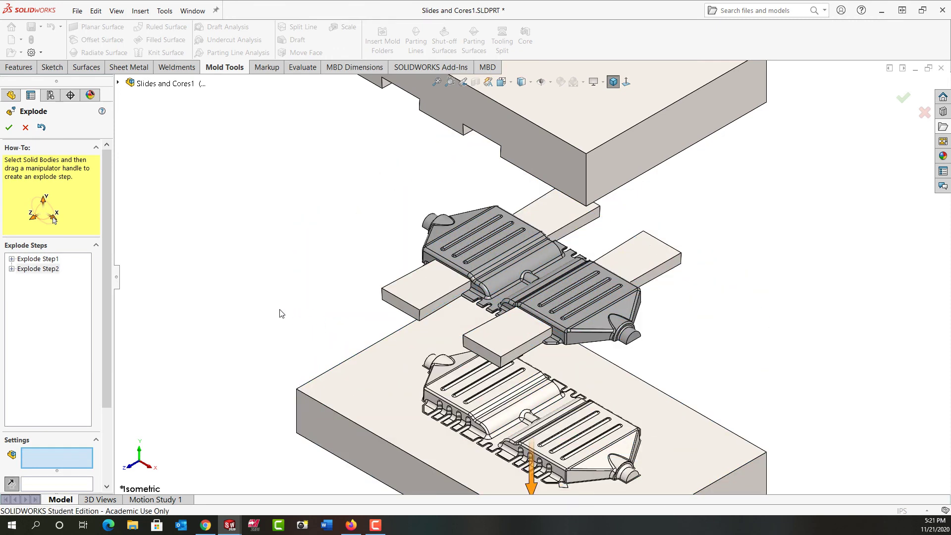
Add an explode step moving the two near-side core bodies together outward along positive Z, clear of the blocks.
scroll(280, 312, down, 2)
scroll(280, 312, up, 3)
scroll(546, 313, up, 3)
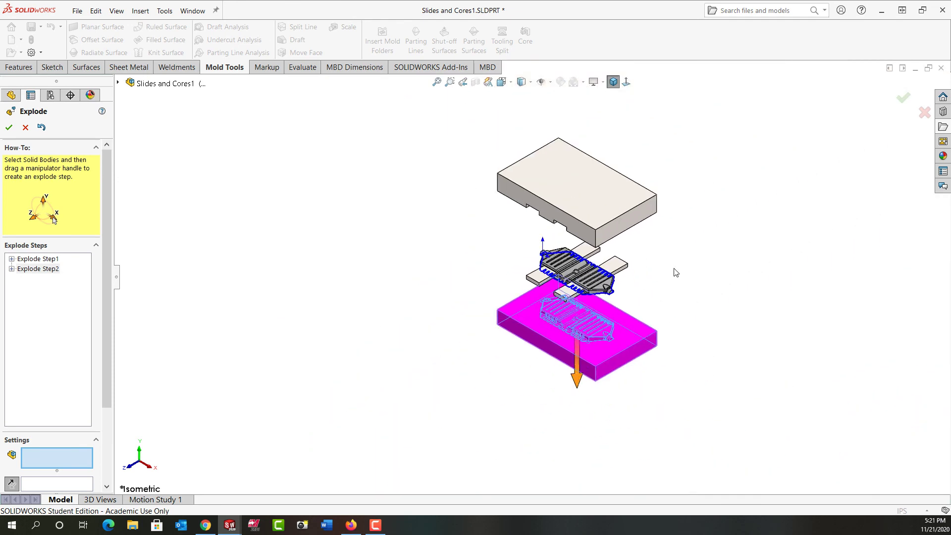
scroll(674, 272, down, 1)
click(506, 280)
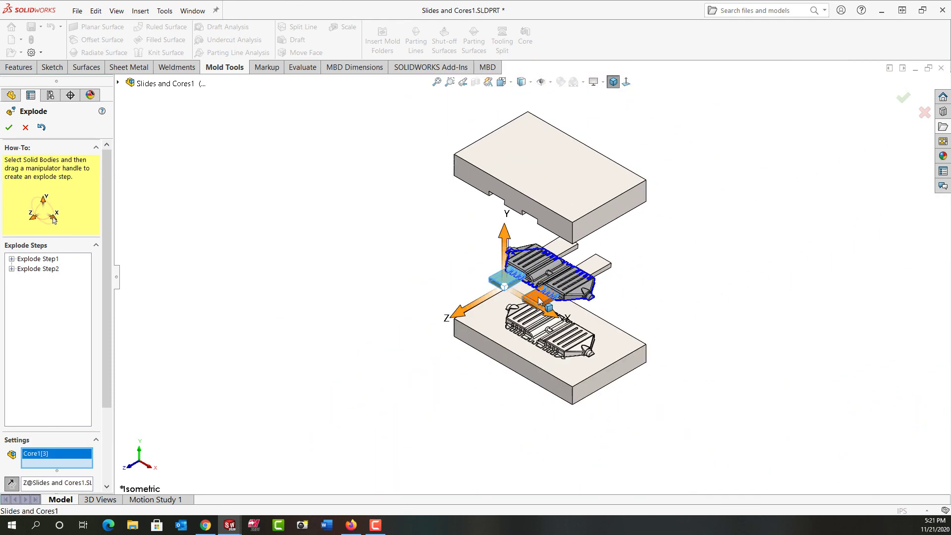
click(539, 301)
drag(491, 330, 438, 348)
Add an explode step moving the two far-side core bodies together outward along negative Z, and accept the exploded view.
click(600, 268)
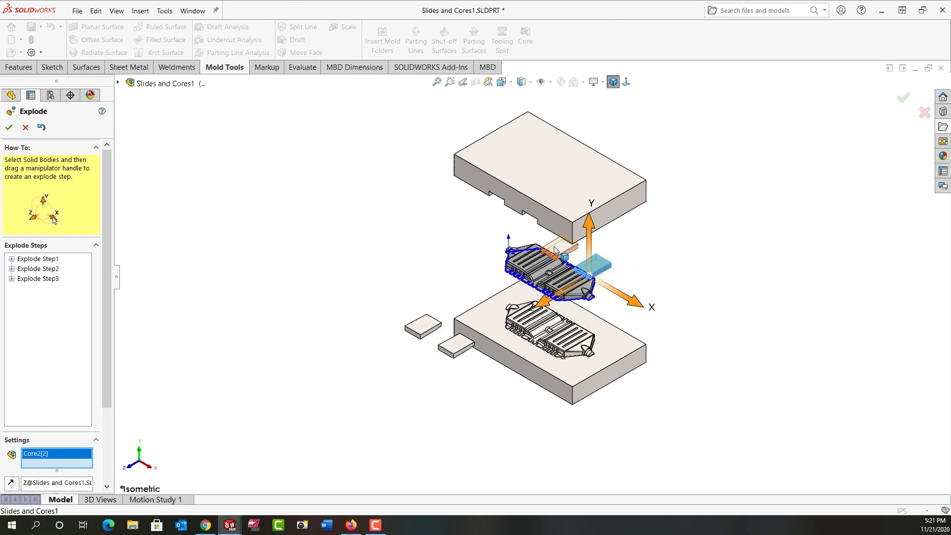
click(561, 247)
drag(553, 278, 673, 227)
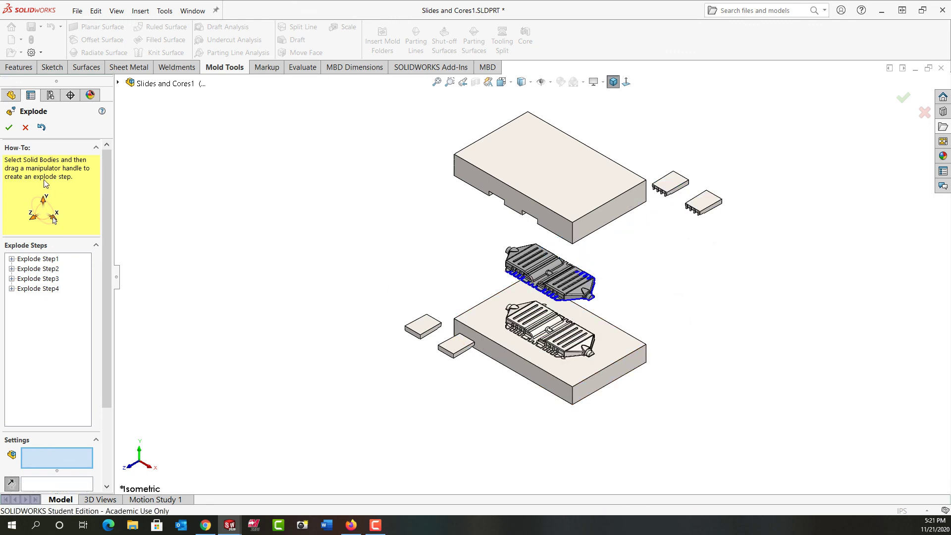
key(Return)
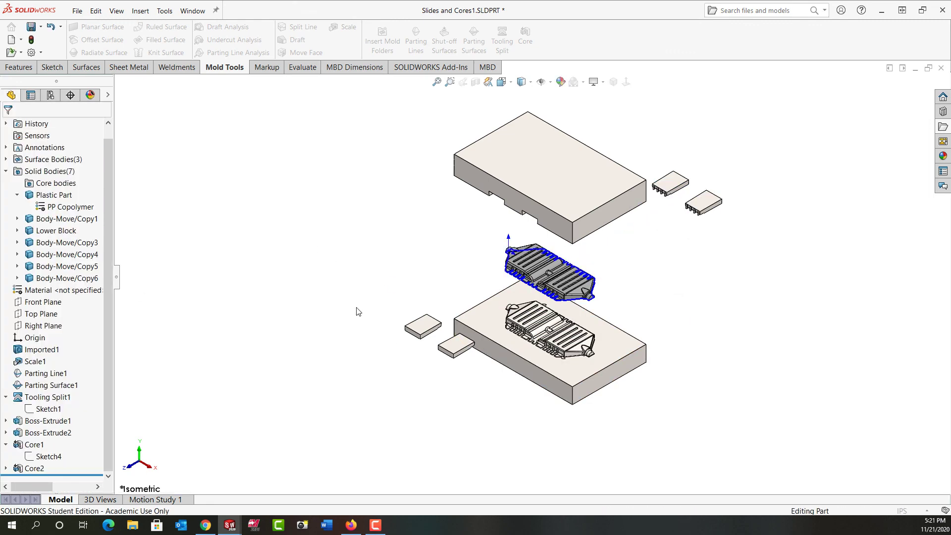